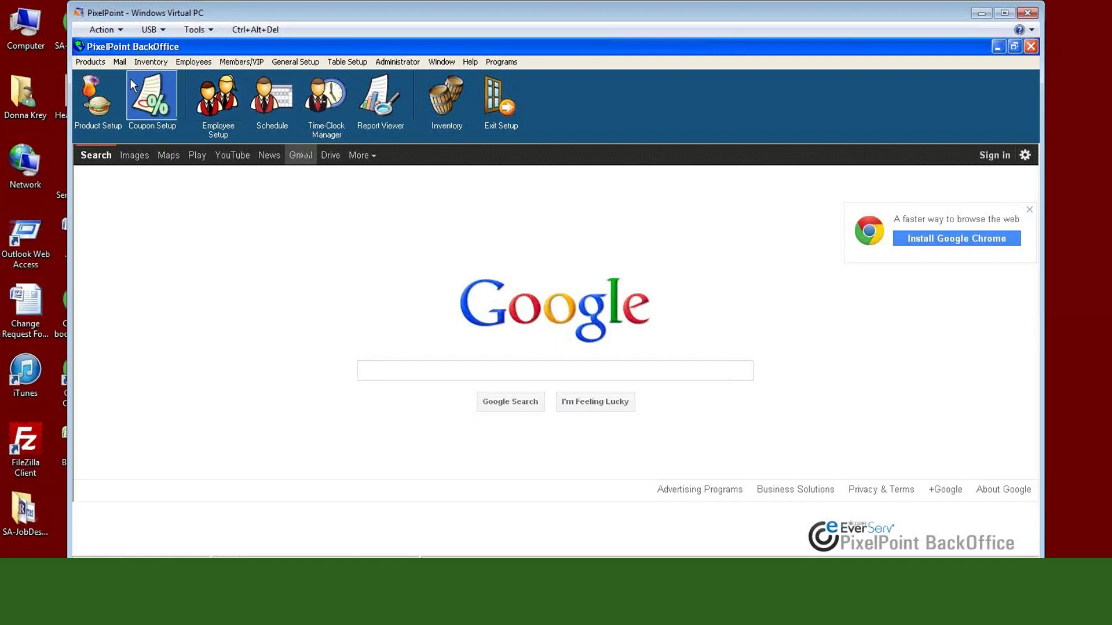
Open Summary Group Setup, look up the Rated summary group to view its report type, and close the form
left_click(90, 63)
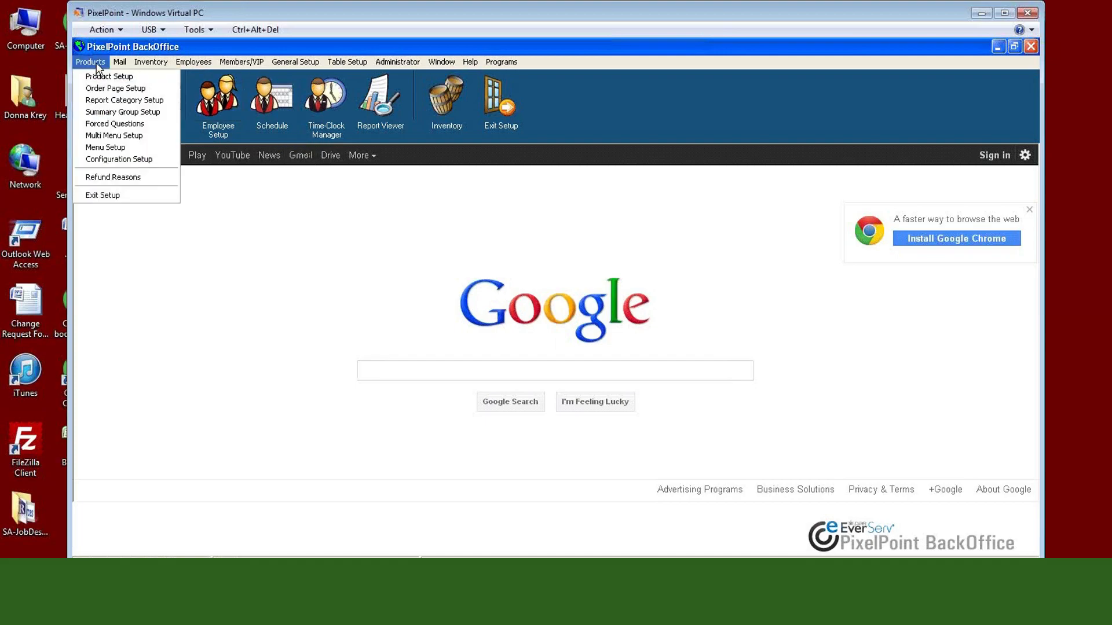
mouse_move(398, 63)
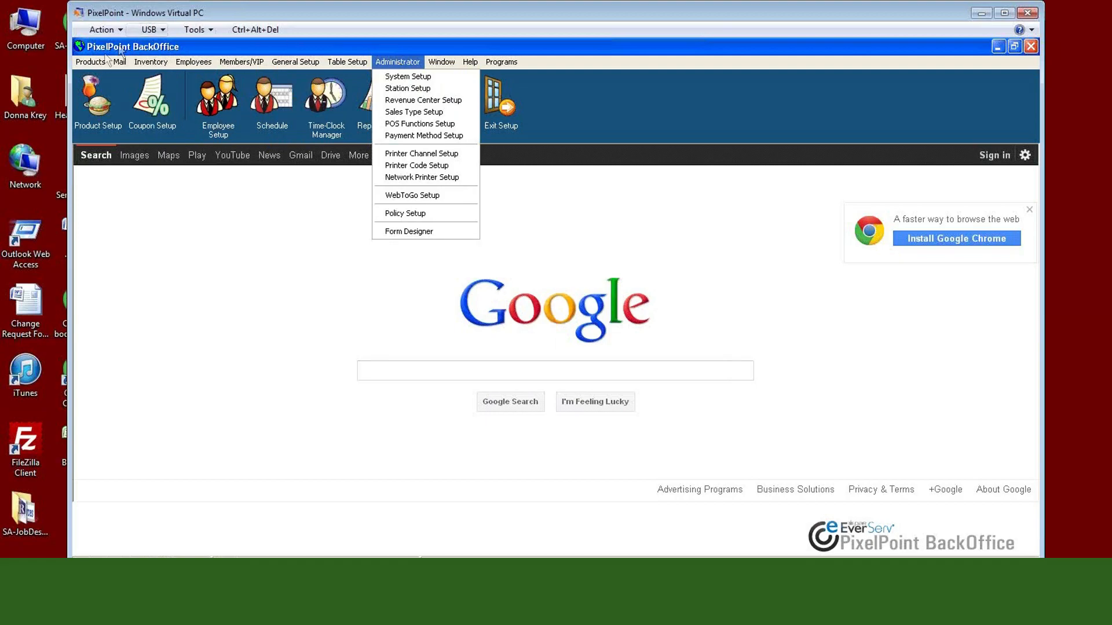
mouse_move(83, 67)
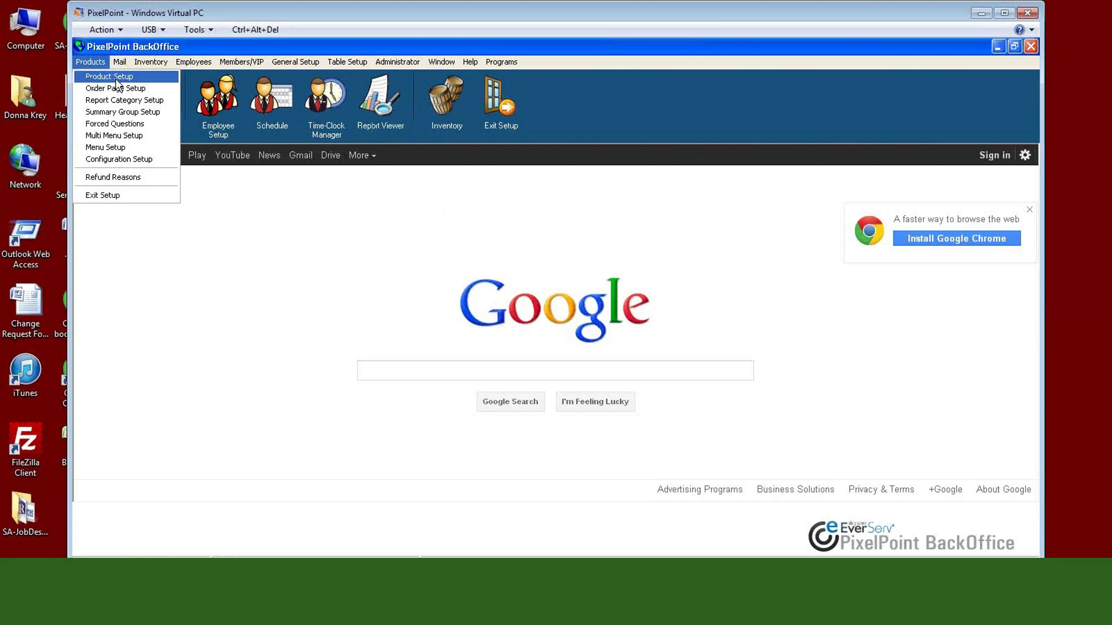
left_click(104, 111)
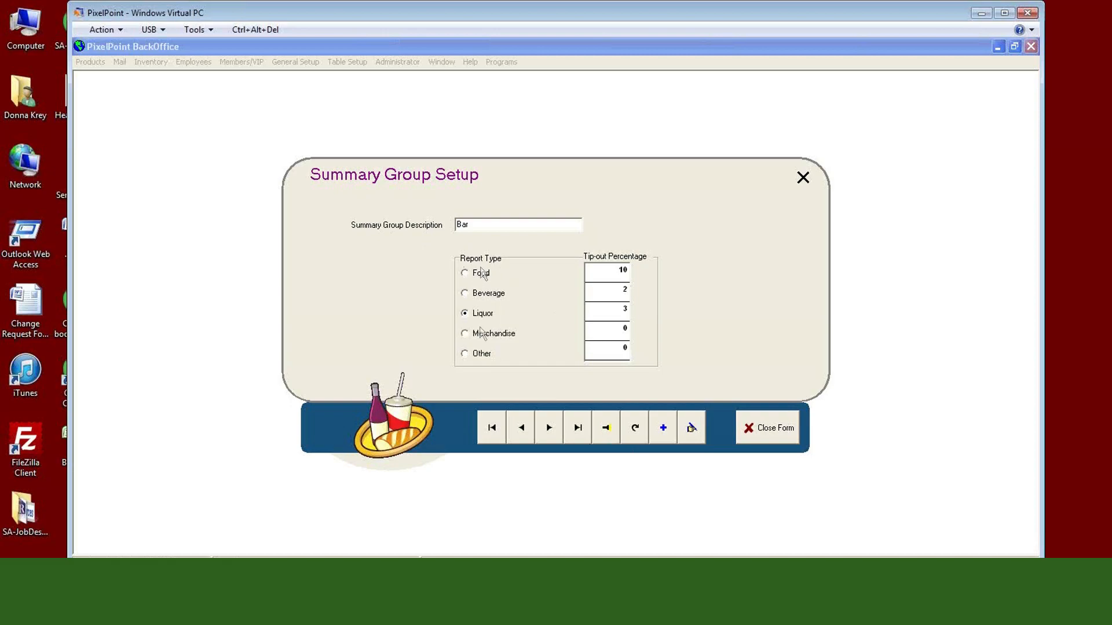
left_click(606, 428)
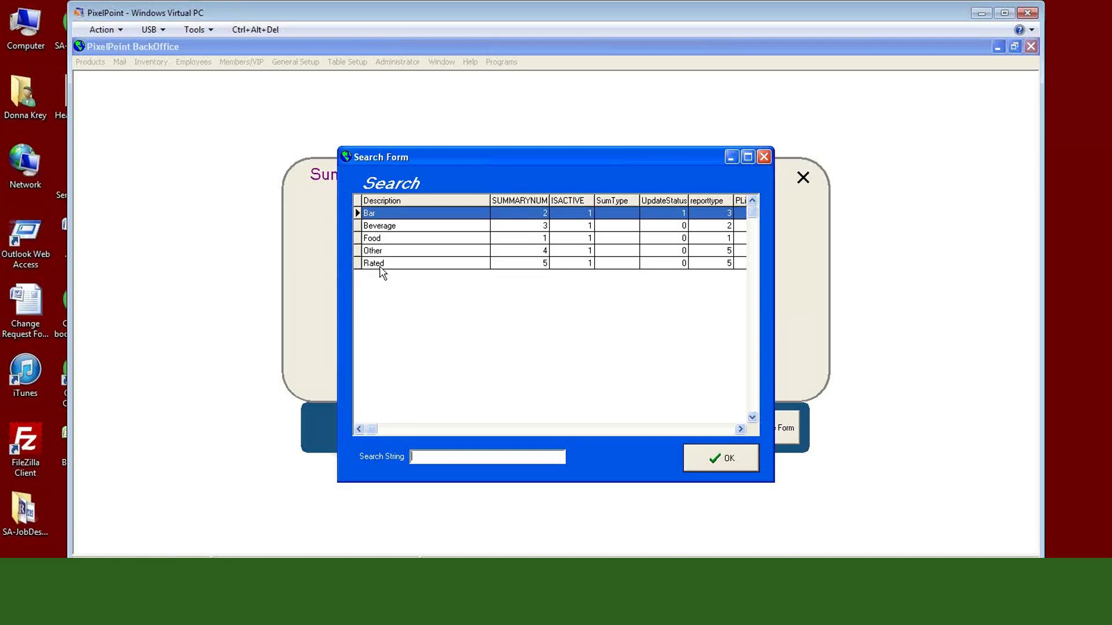
left_click(377, 264)
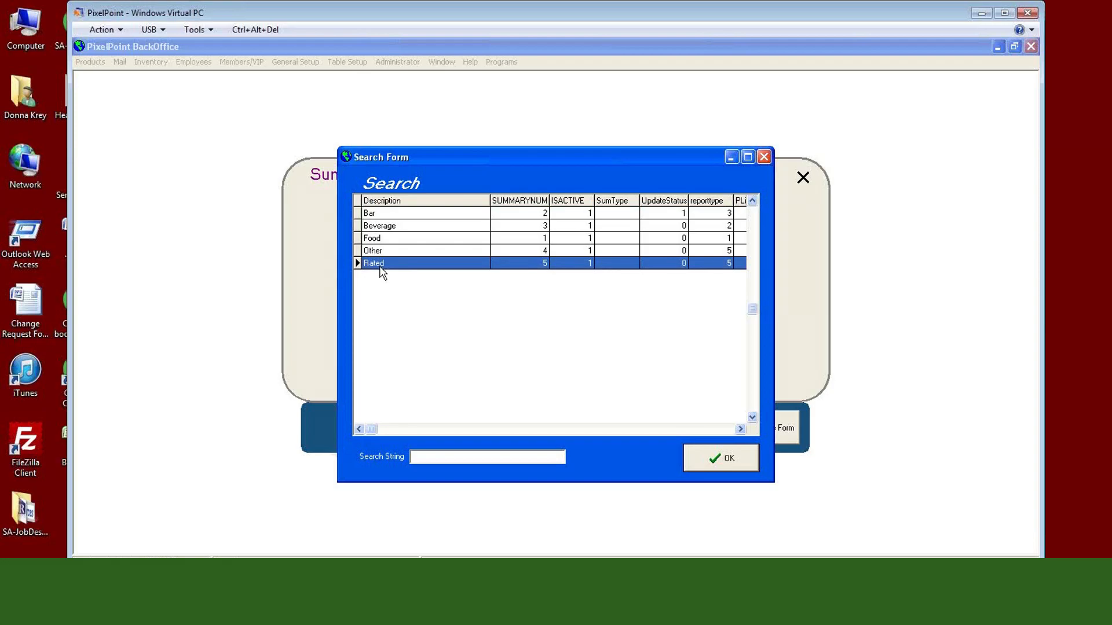
left_click(695, 465)
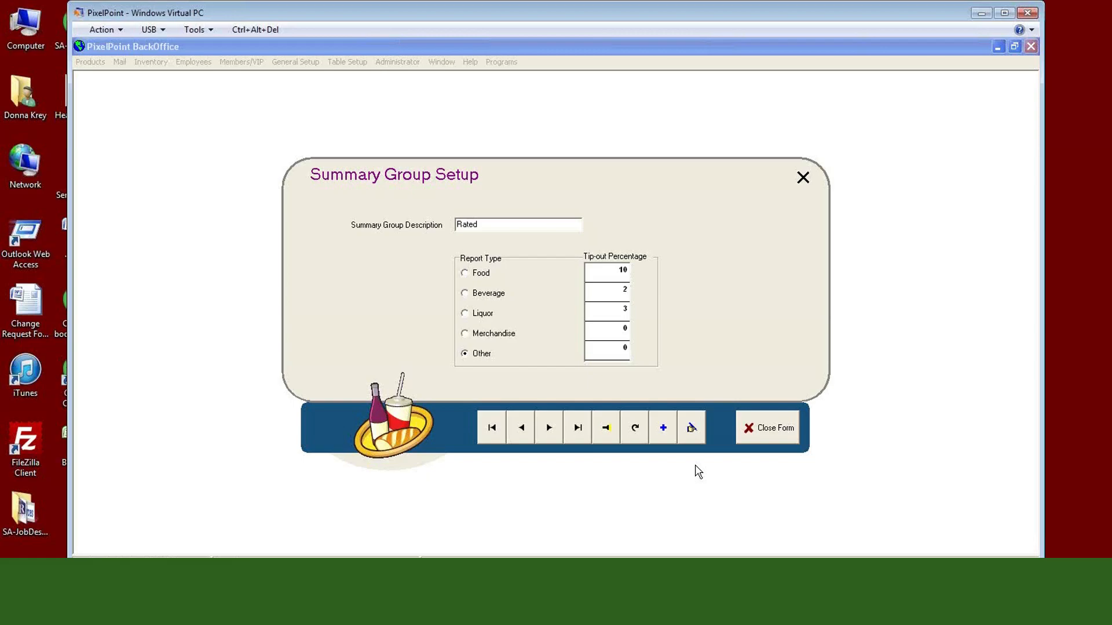
left_click(776, 429)
Open Report Category Setup, review the list of report categories, load Wines, and close the form
left_click(97, 66)
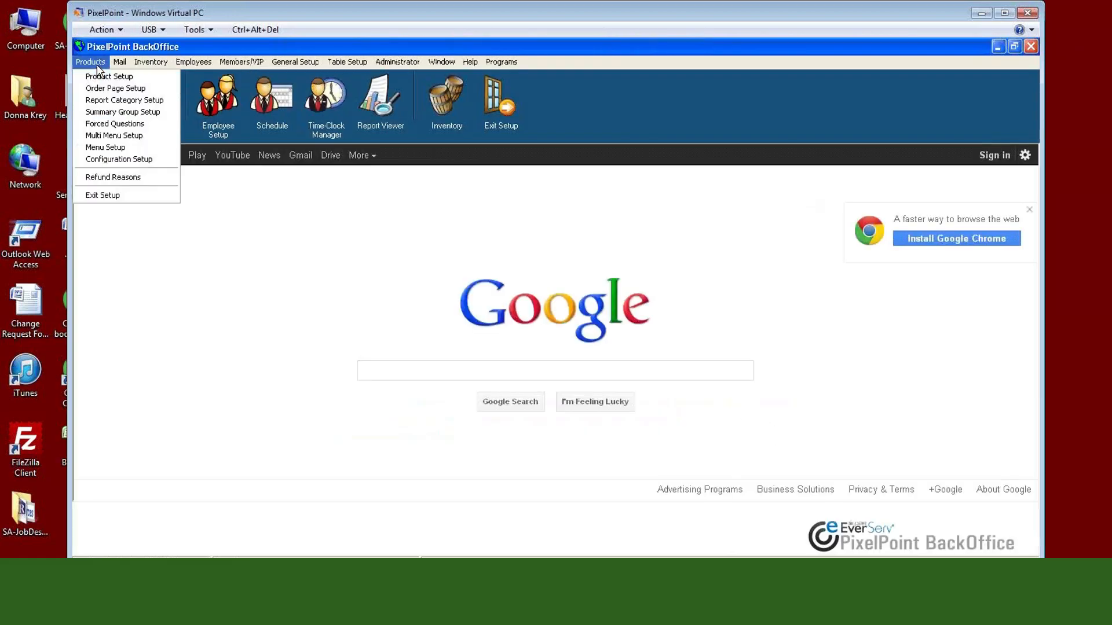
left_click(98, 99)
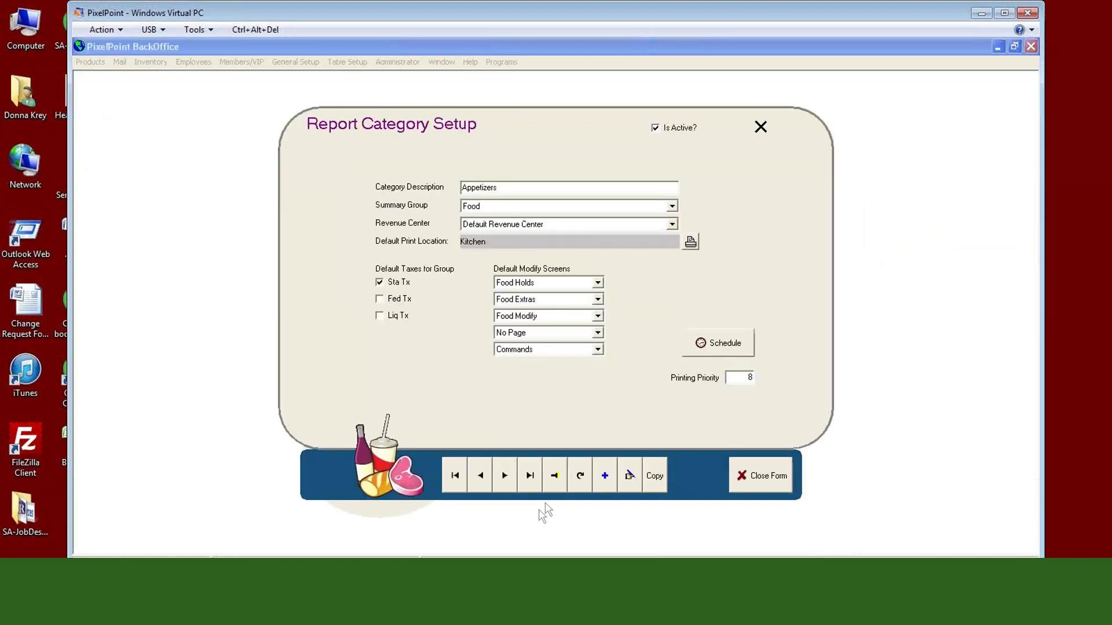
left_click(557, 484)
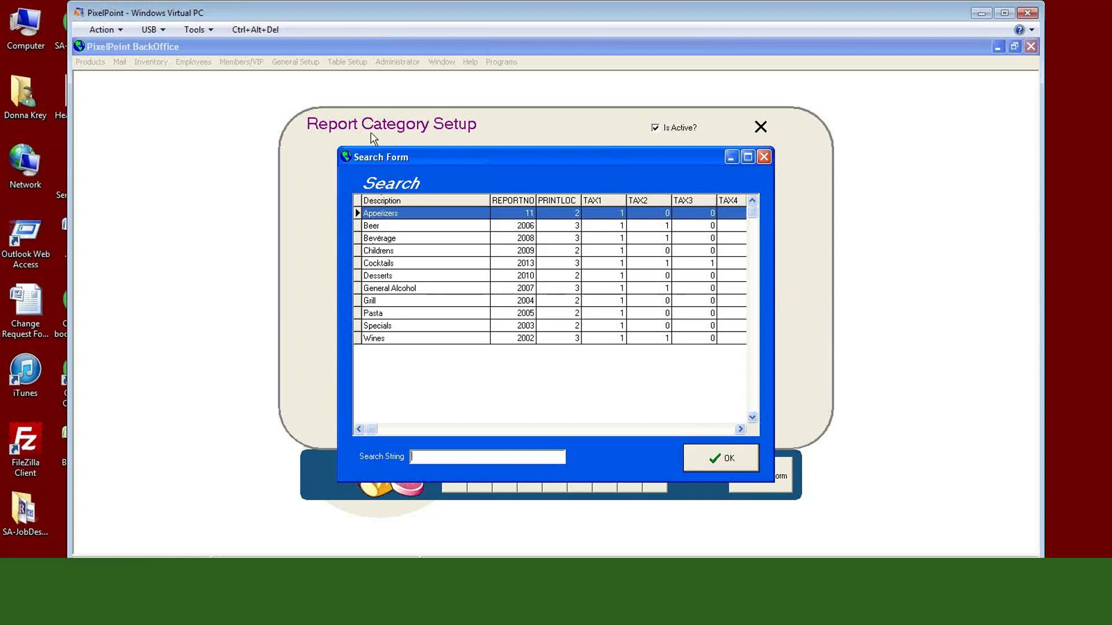
left_click(380, 342)
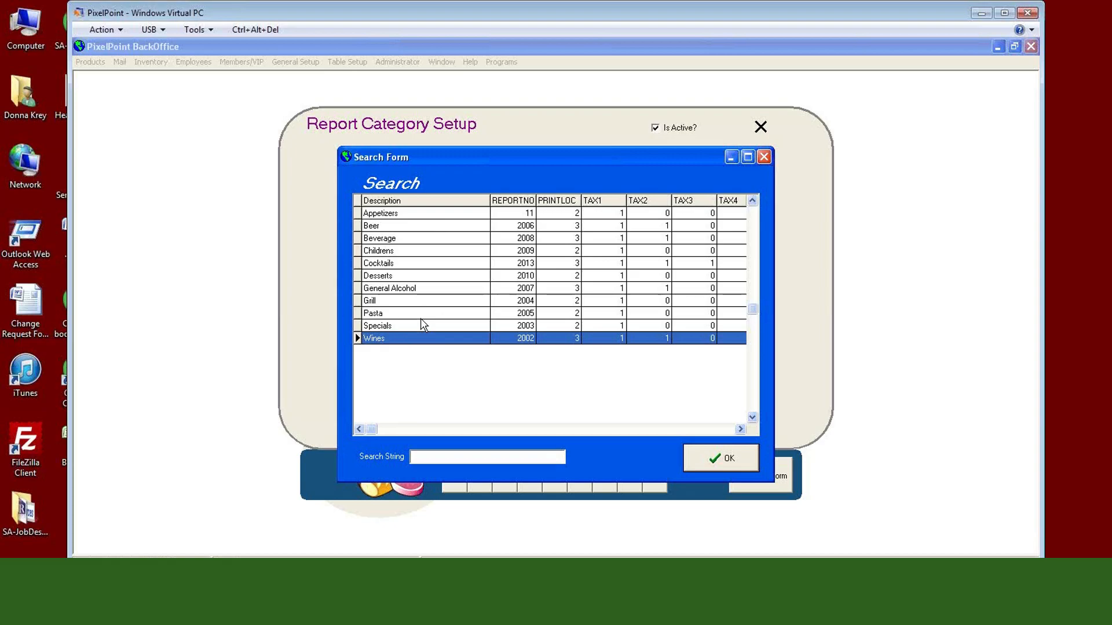
left_click(723, 458)
left_click(752, 477)
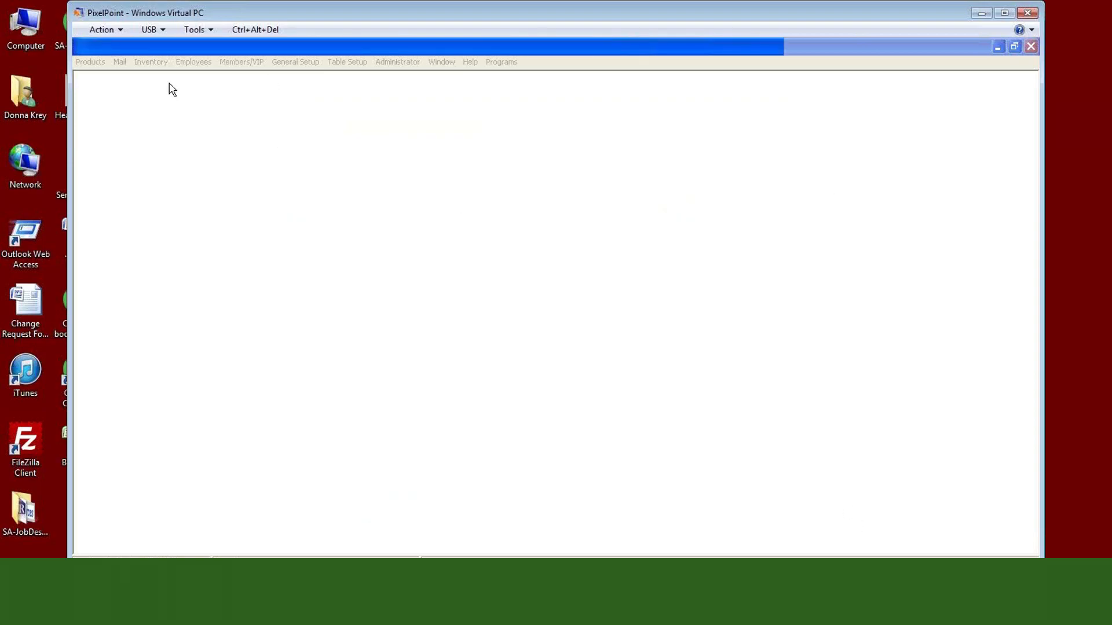
Open Configuration Setup, review the Baked Items configuration category's settings, and close the form
left_click(90, 62)
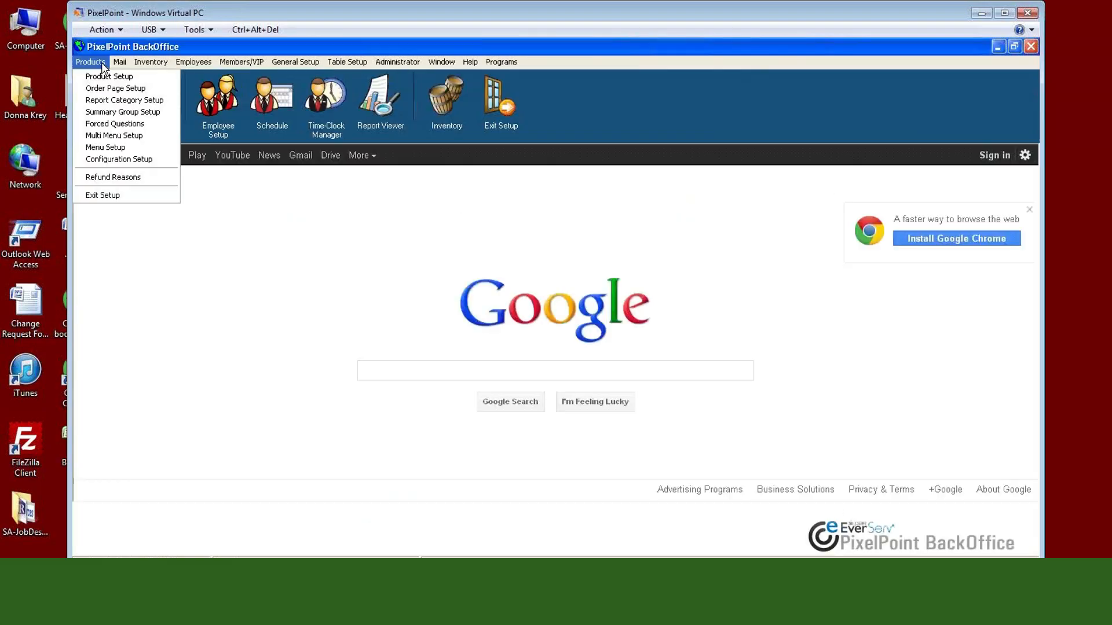
left_click(110, 159)
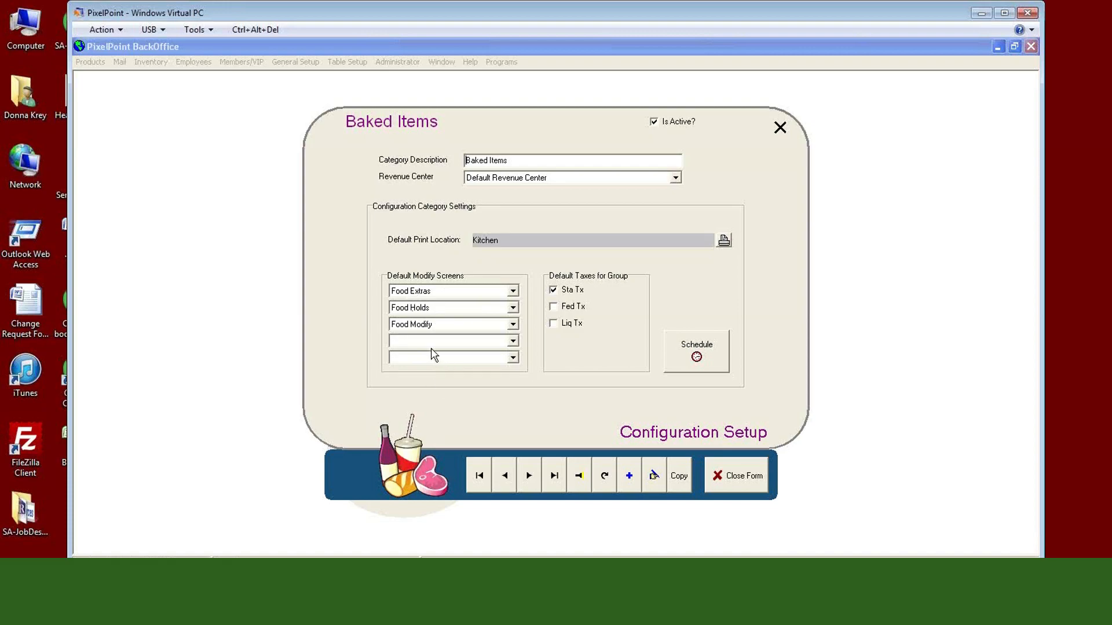
left_click(746, 487)
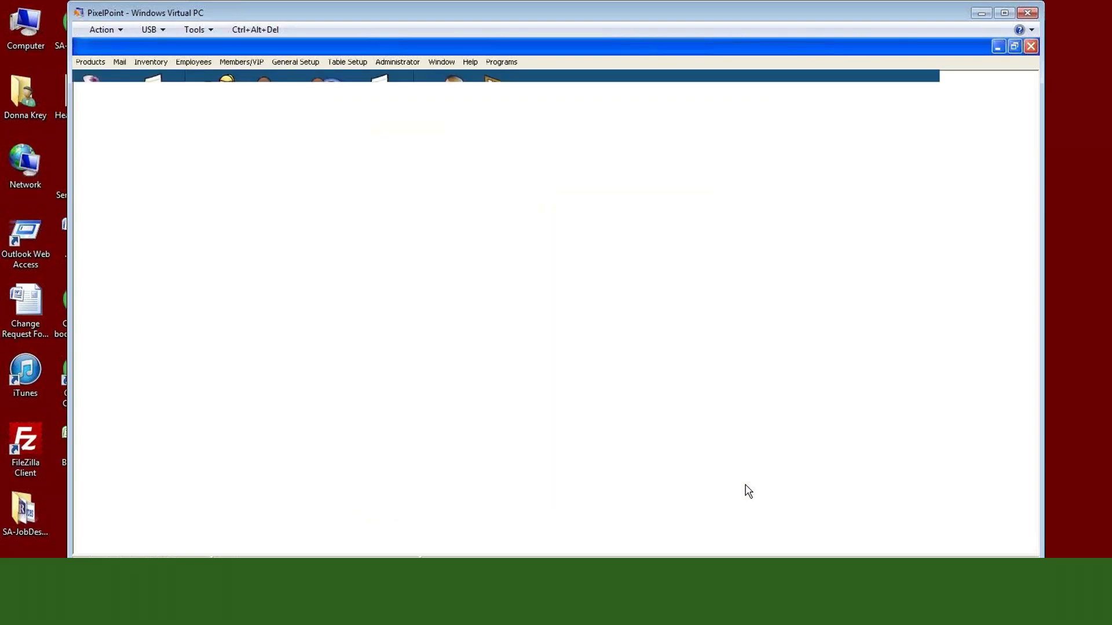
Open Product Setup, browse the available product types for the /as Appetizer product, and close the form without changing the type
left_click(90, 62)
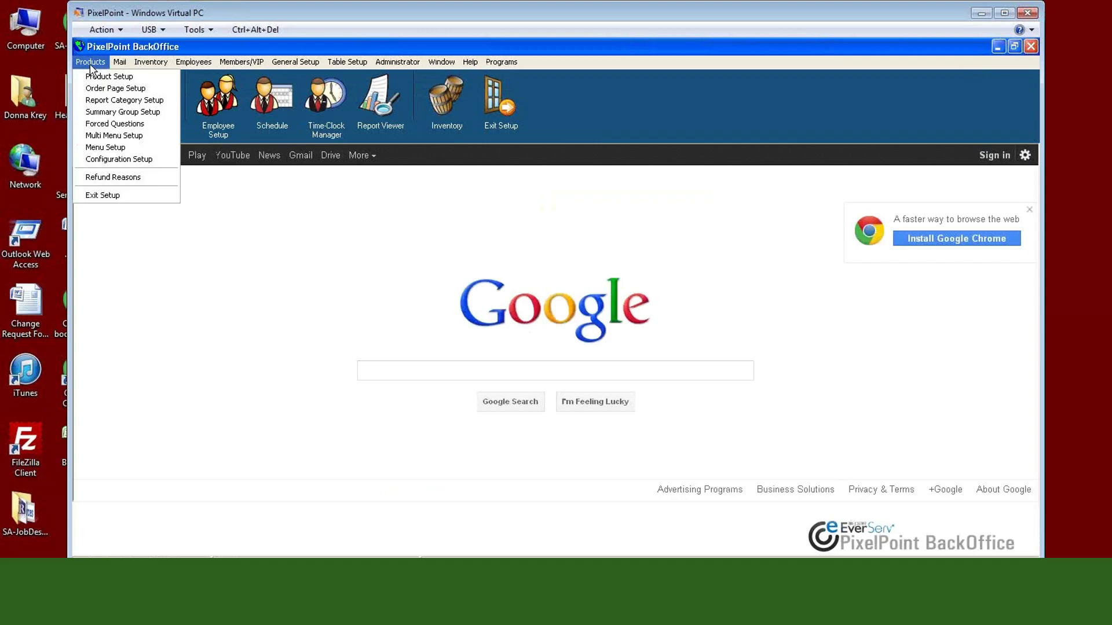
left_click(92, 77)
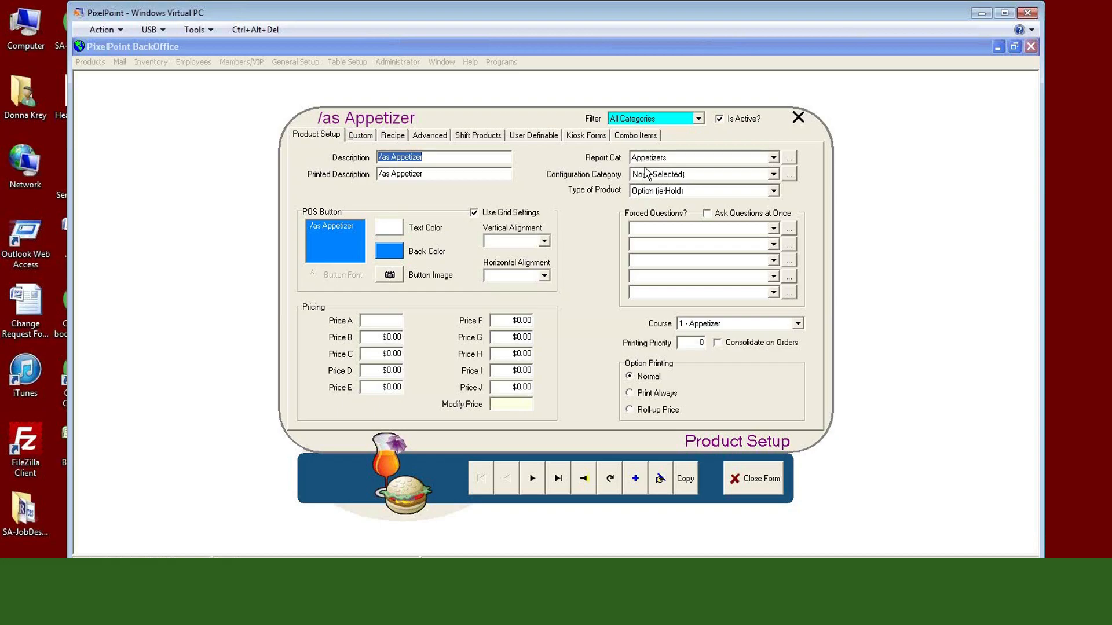
left_click(776, 192)
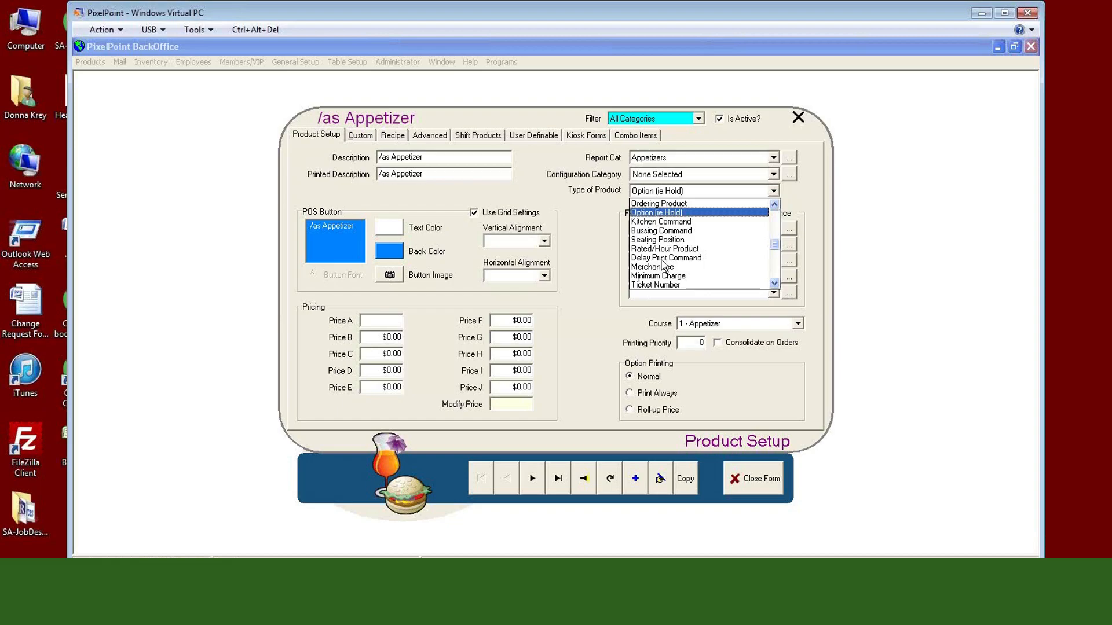
left_click(774, 283)
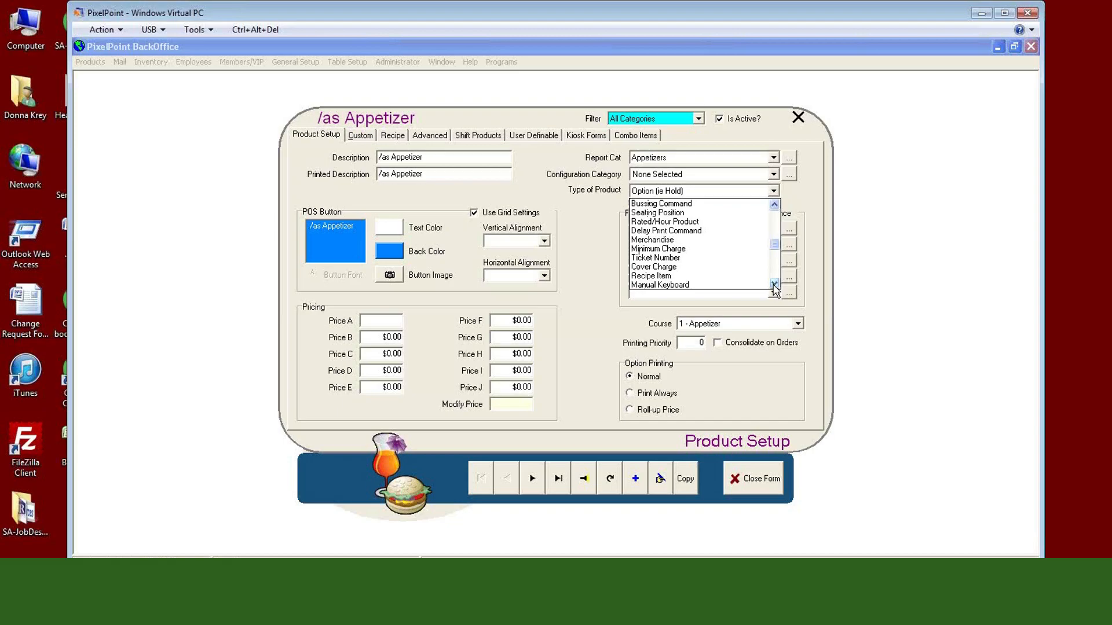
left_click(774, 285)
left_click(755, 478)
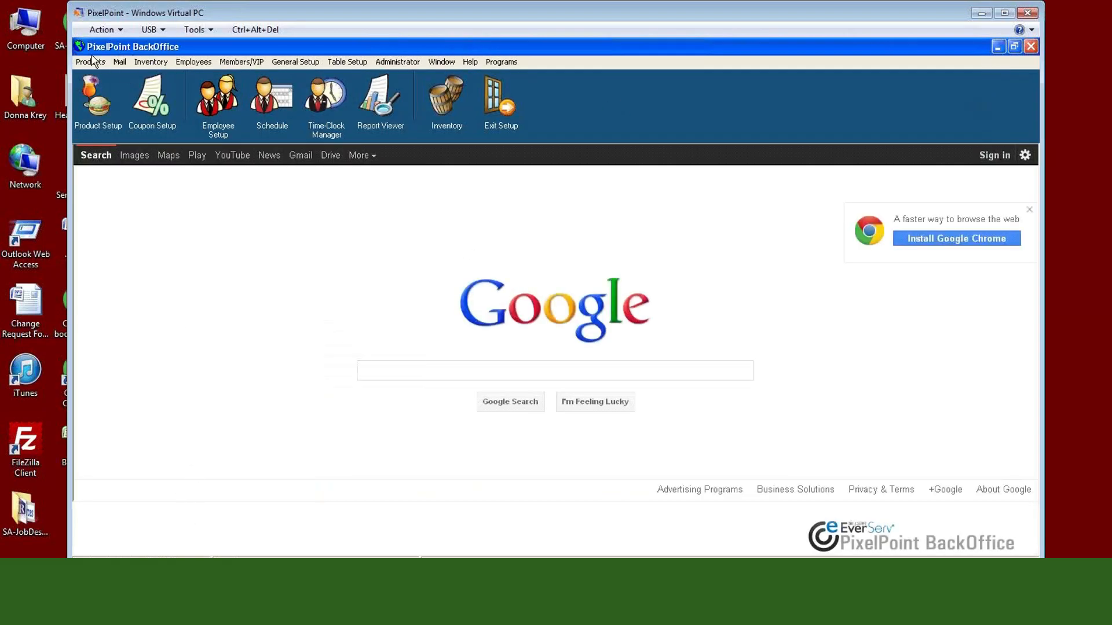
Open the System Setup help, read the Product Types topic in the Products section, and return to BackOffice
left_click(439, 60)
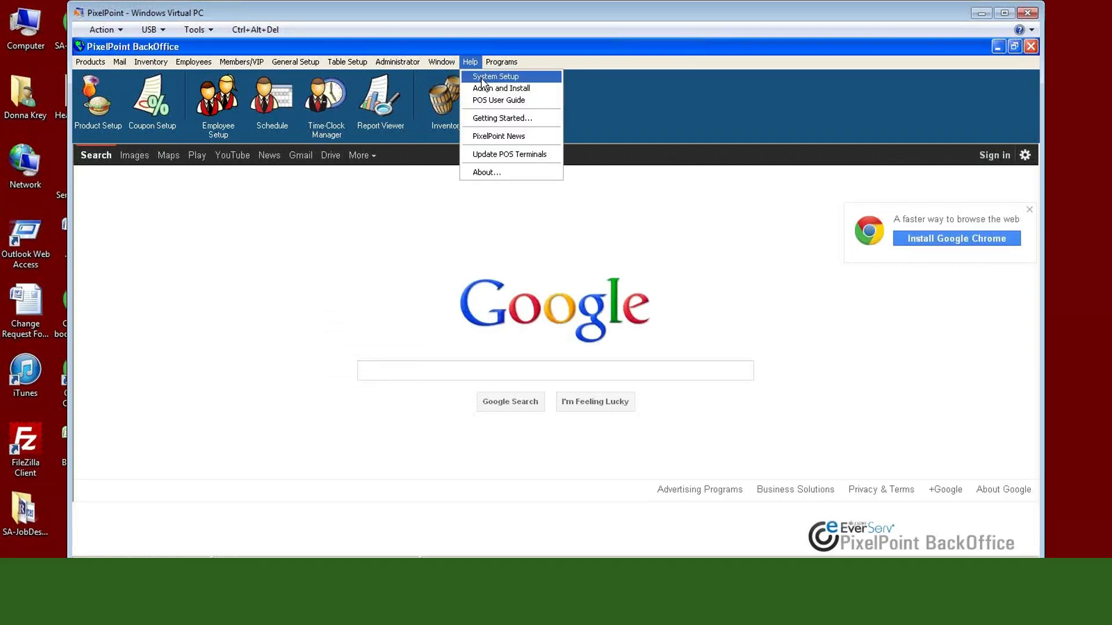
left_click(481, 77)
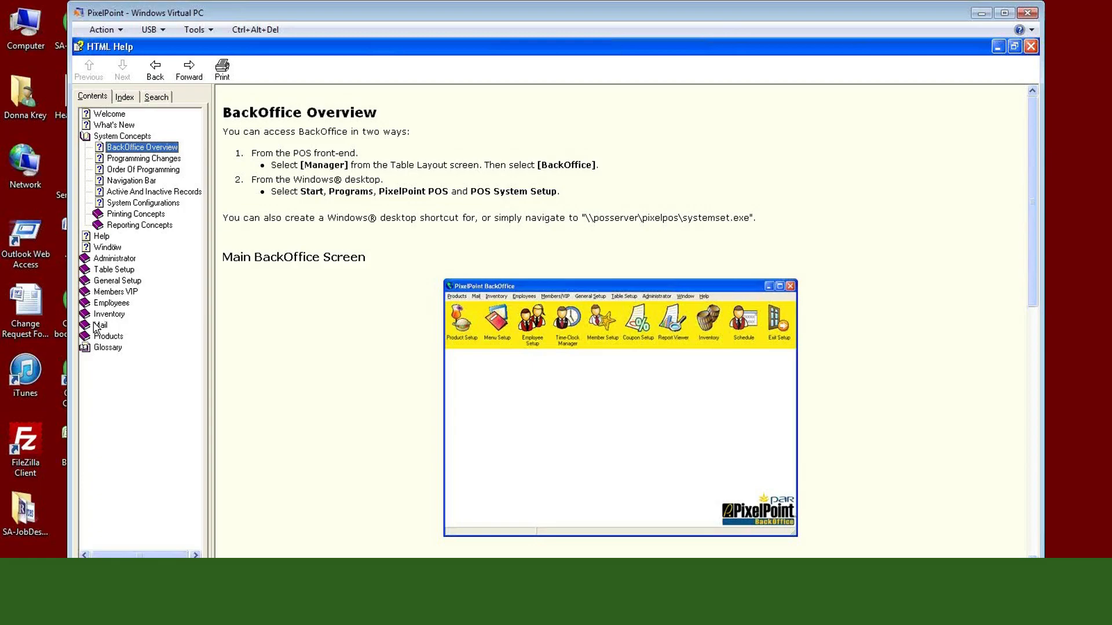
left_click(109, 335)
left_click(135, 258)
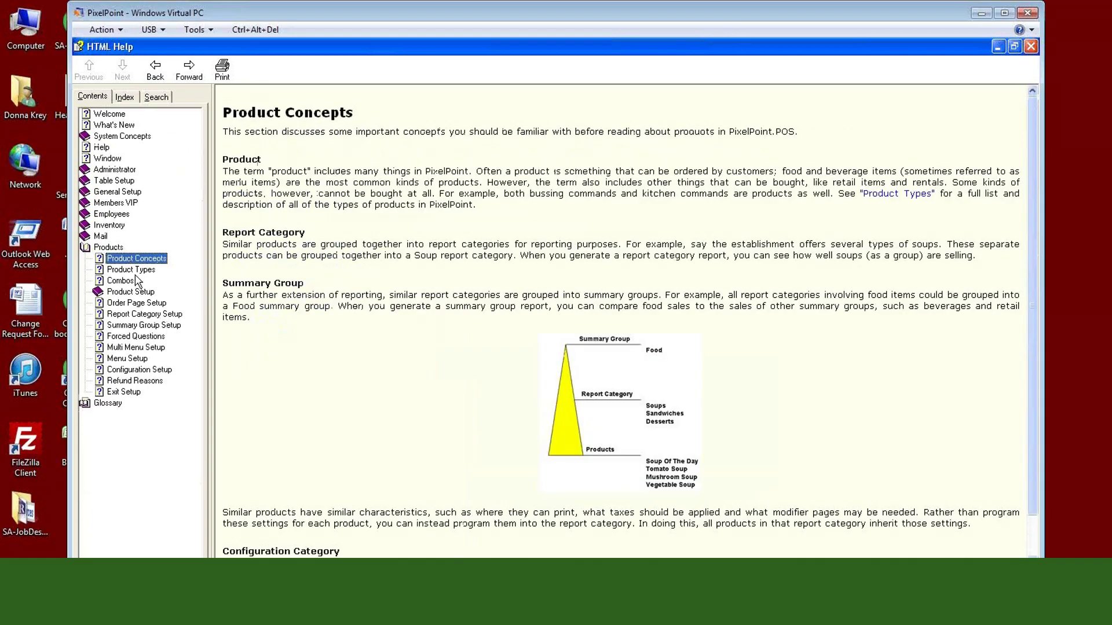
left_click(132, 270)
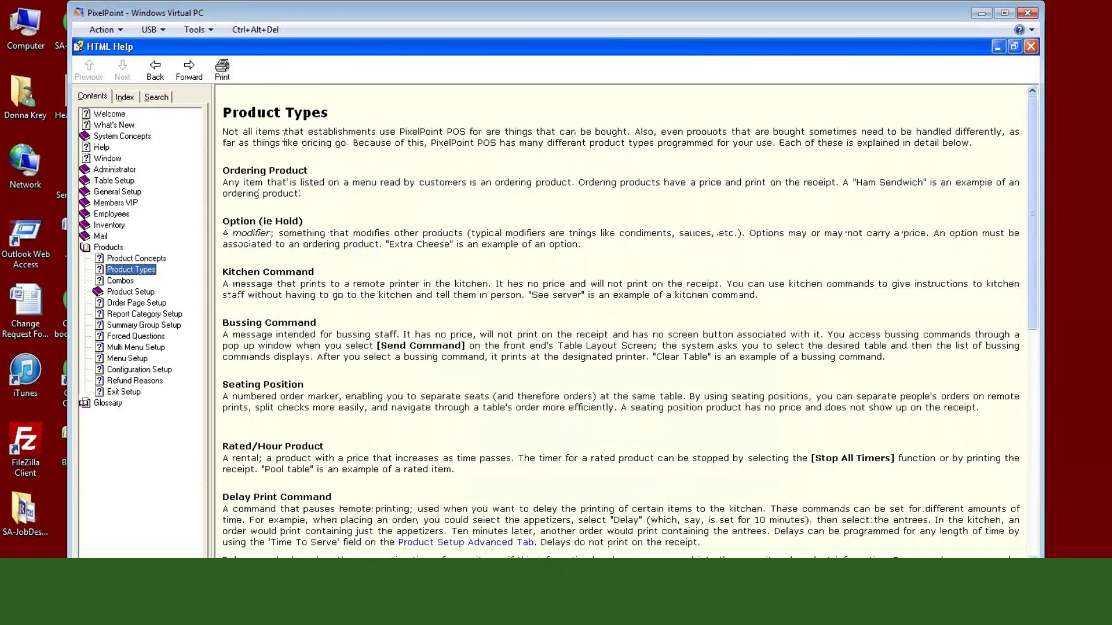
left_click(264, 215)
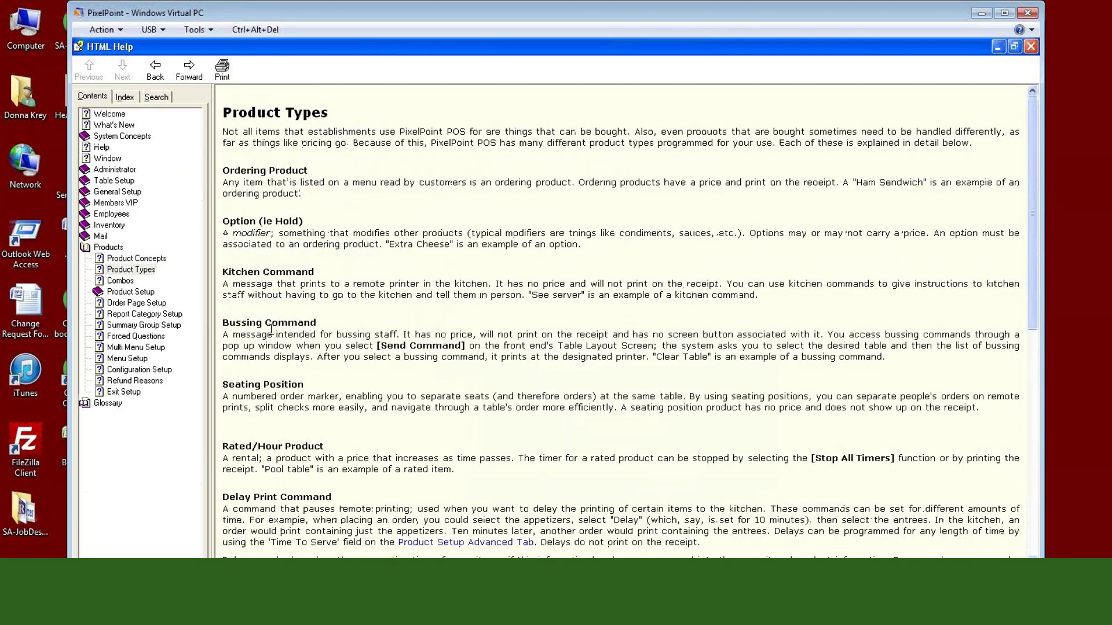
scroll(272, 333, "down", 12)
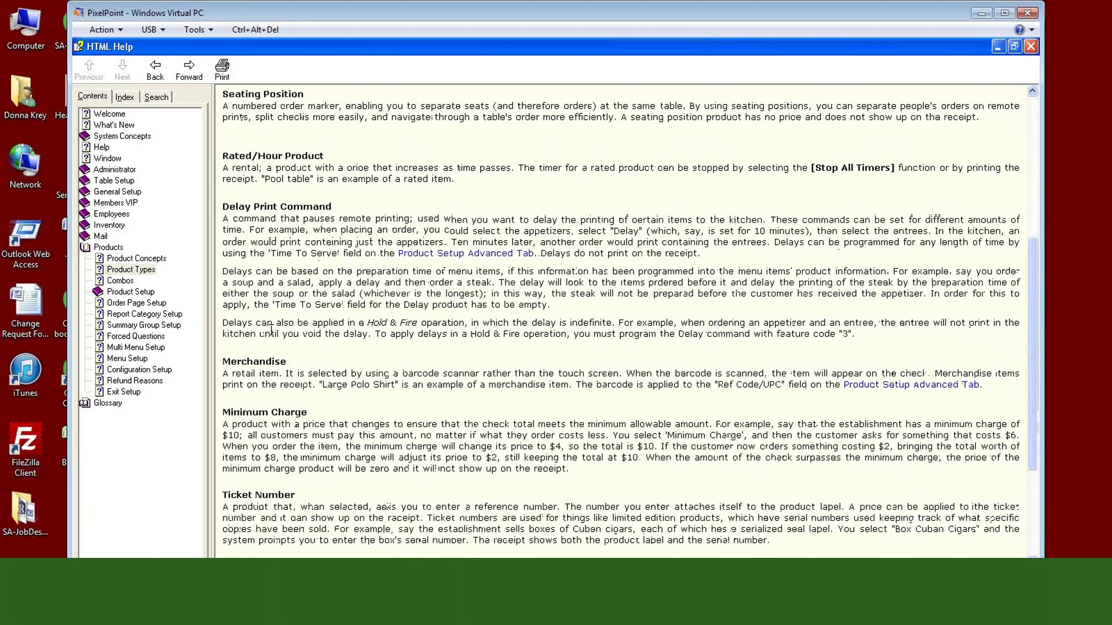
scroll(275, 337, "down", 1)
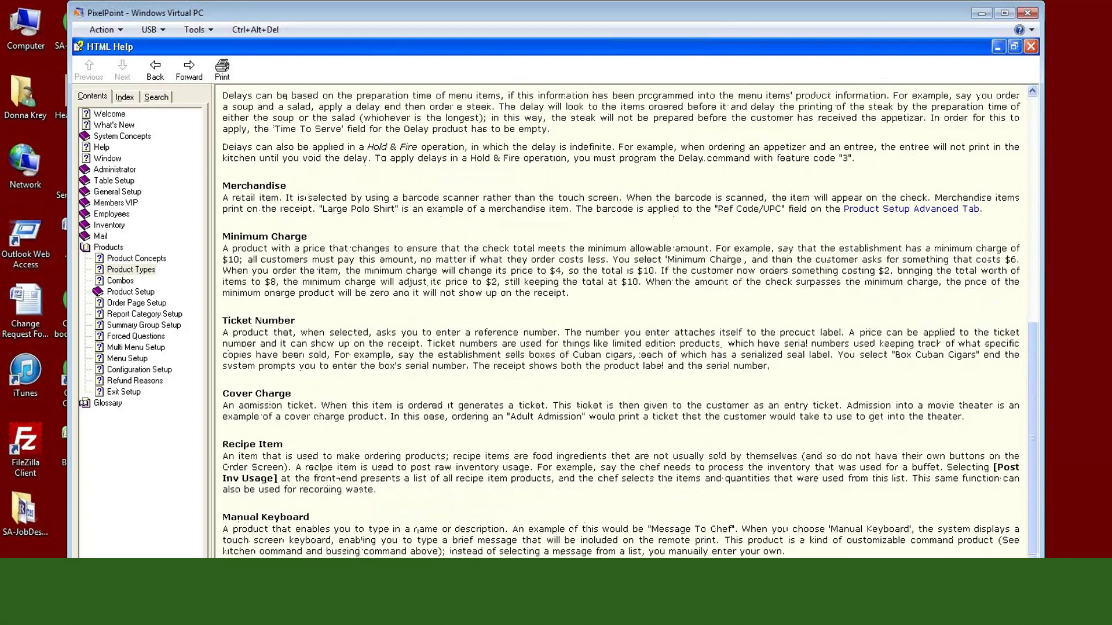
left_click(996, 48)
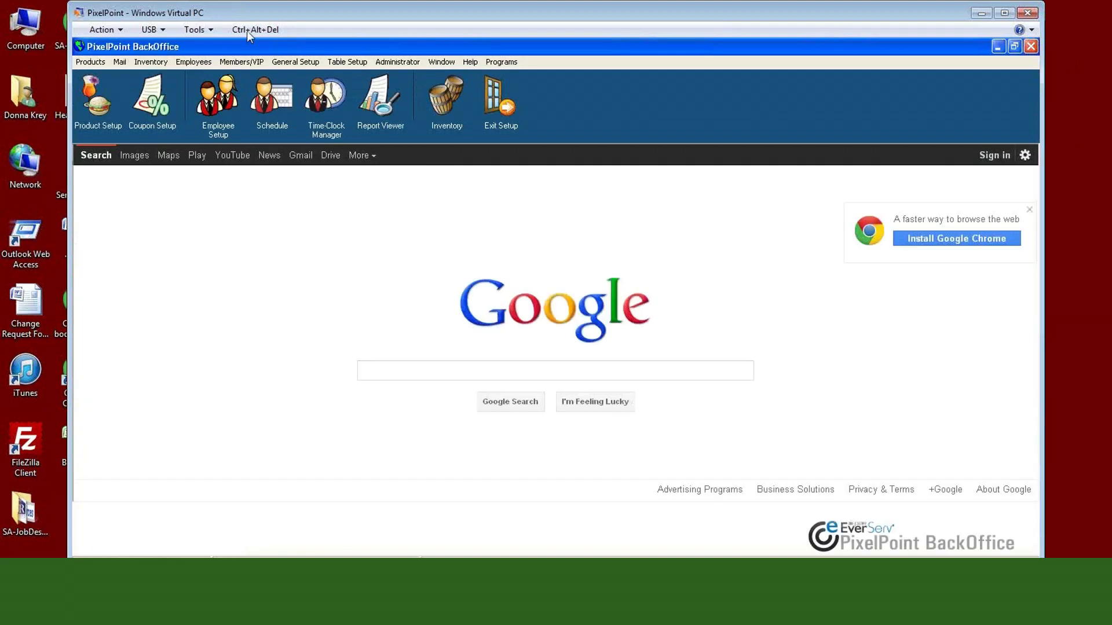
Reopen Product Setup and review the /as Appetizer product's custom and recipe settings
left_click(91, 62)
left_click(100, 77)
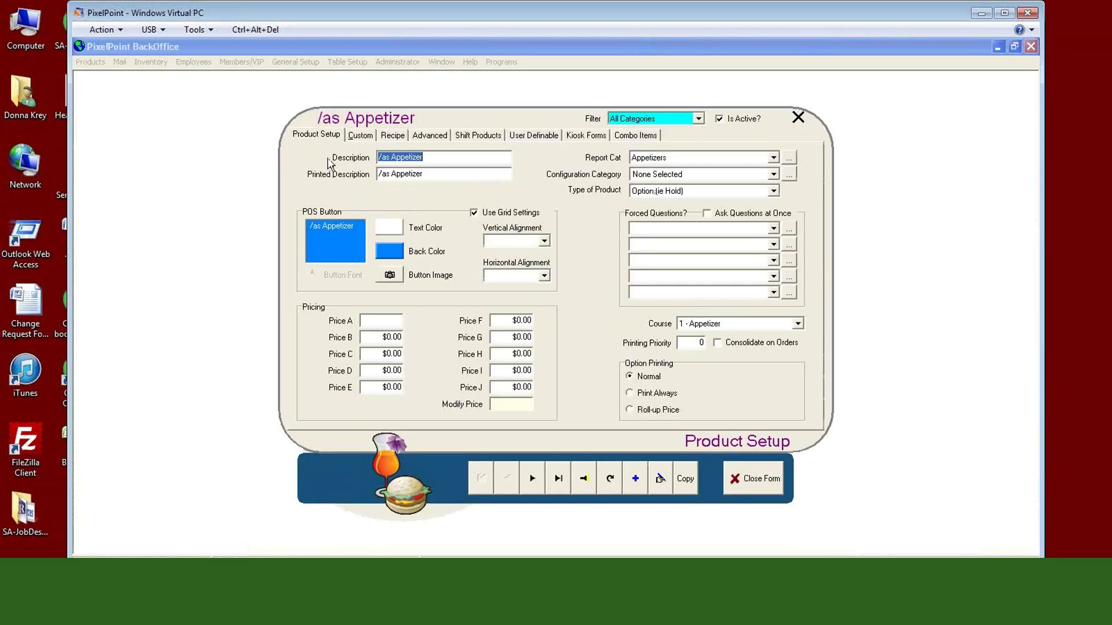
left_click(360, 139)
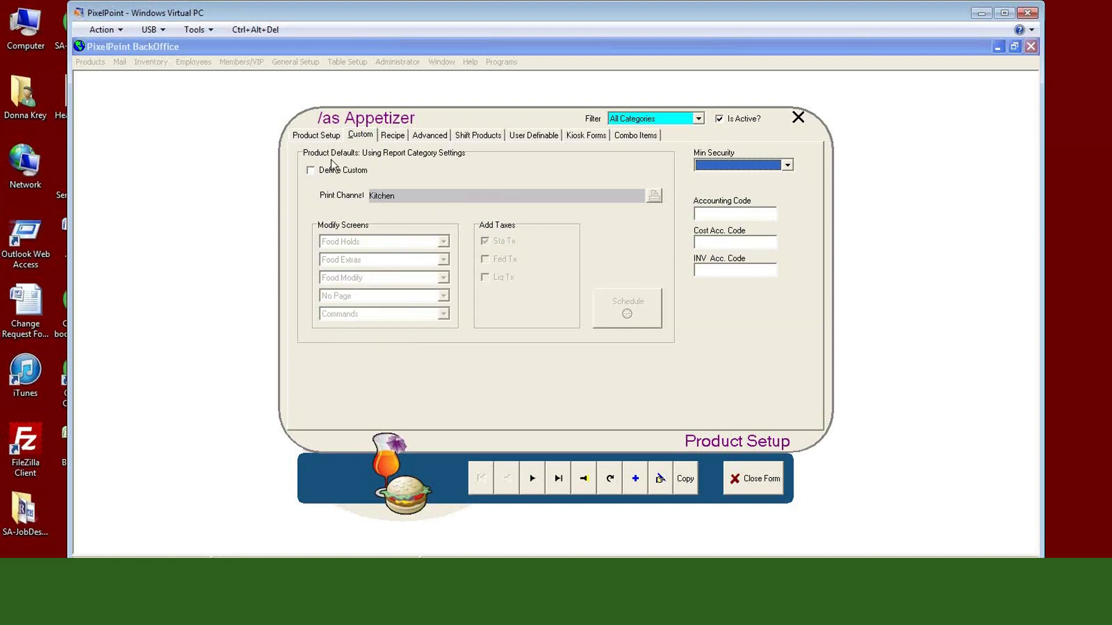
left_click(394, 136)
Search the product list to load the Alabama Slammer record and after it the Becks record, viewing their recipe details
left_click(536, 488)
left_click(584, 478)
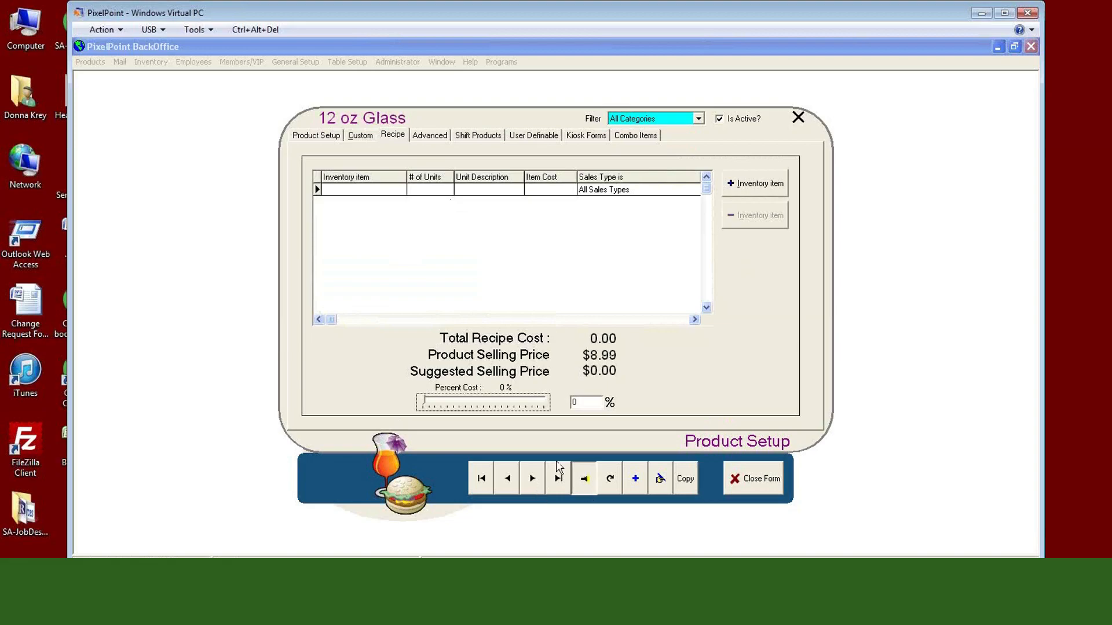
left_click(392, 388)
left_click(722, 458)
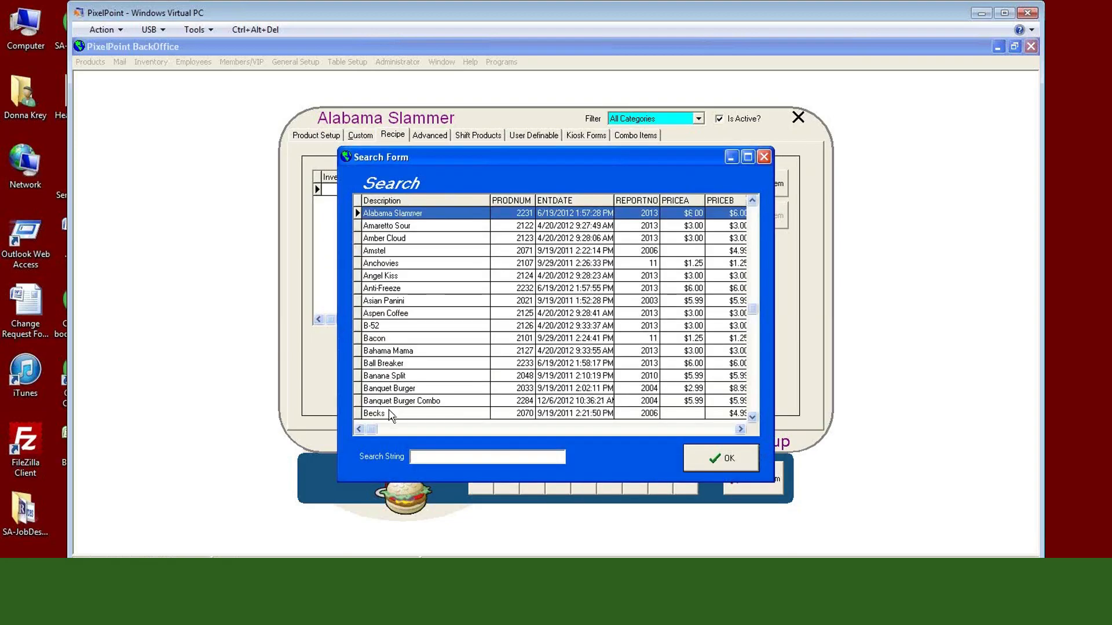
left_click(389, 413)
left_click(712, 467)
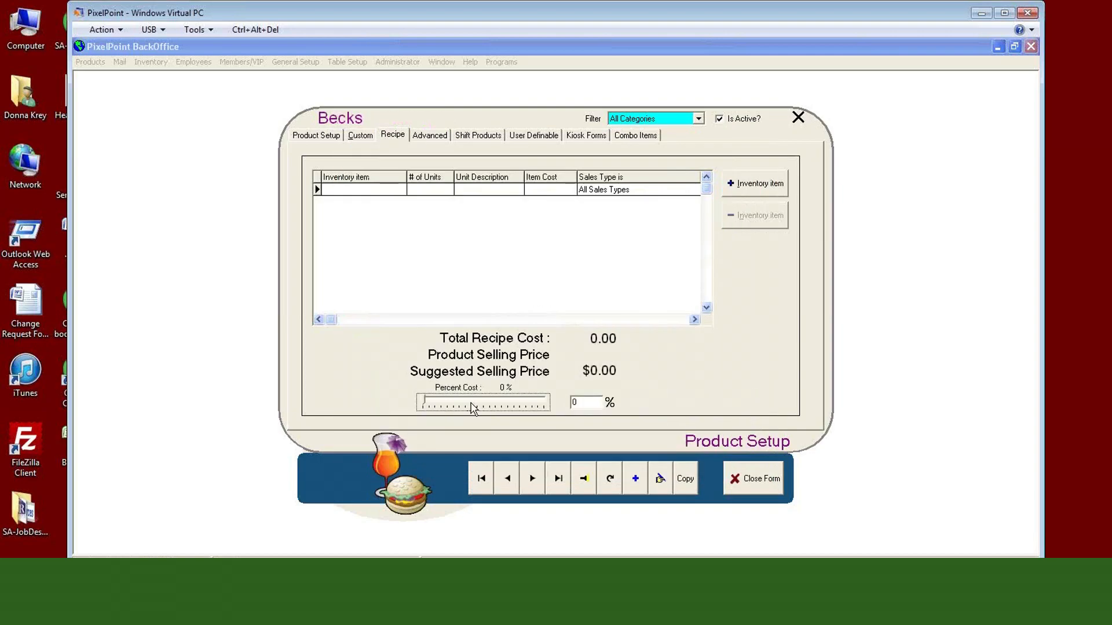
Go back through the product records to Banquet Burger and display its advanced settings
left_click(507, 480)
left_click(507, 480)
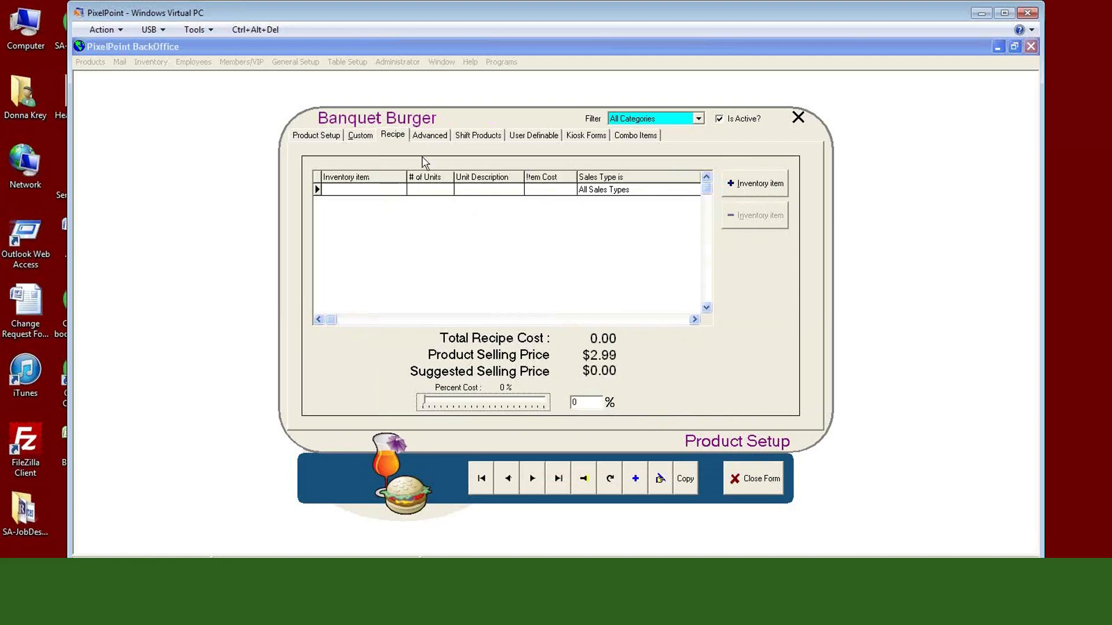
left_click(434, 139)
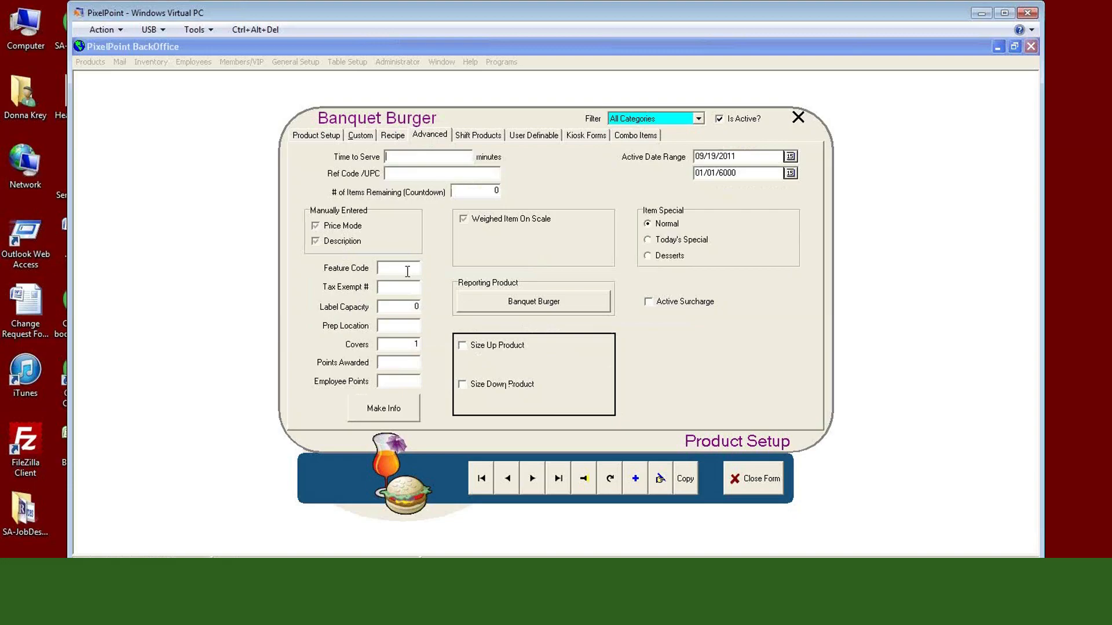
Open the help, go to the Feature Codes topic under Product Setup, and skim through the listed codes
key("F1")
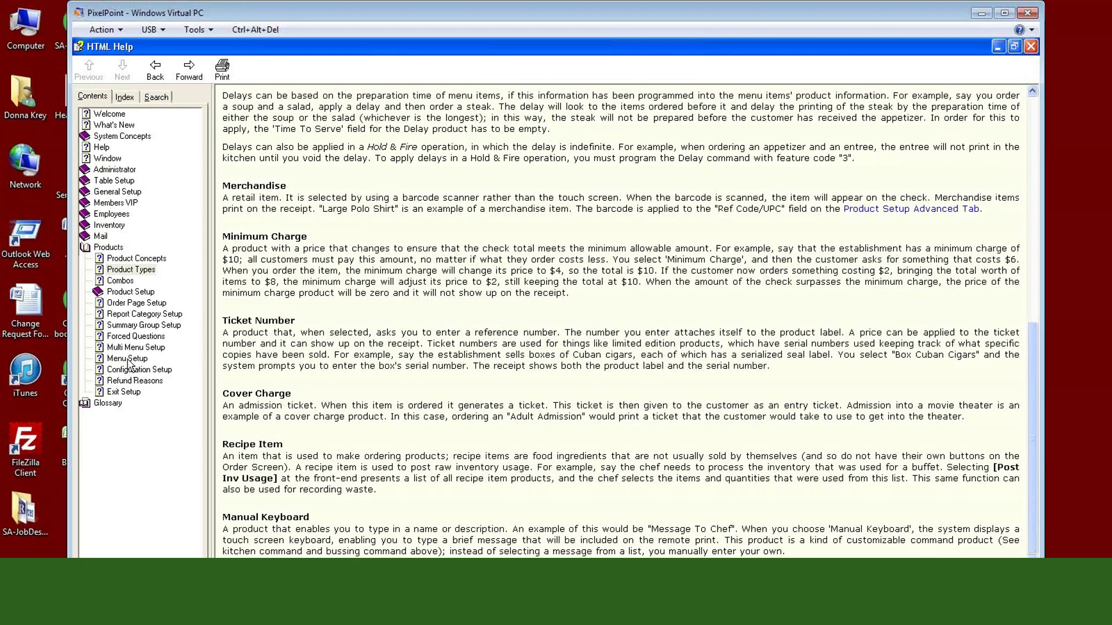
left_click(121, 293)
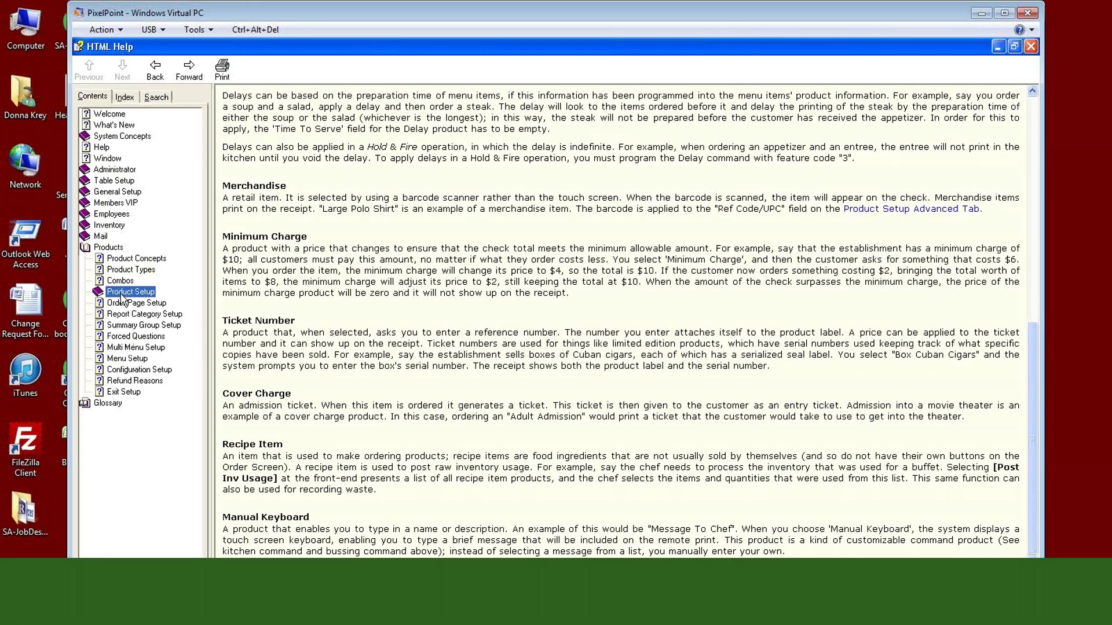
left_click(137, 349)
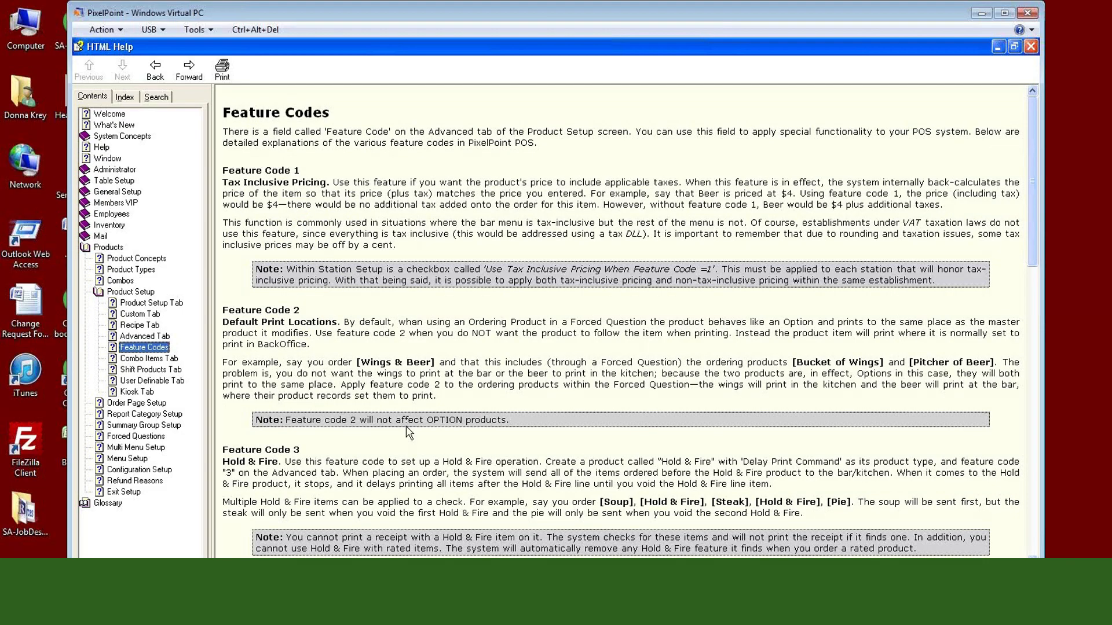
left_click(438, 452)
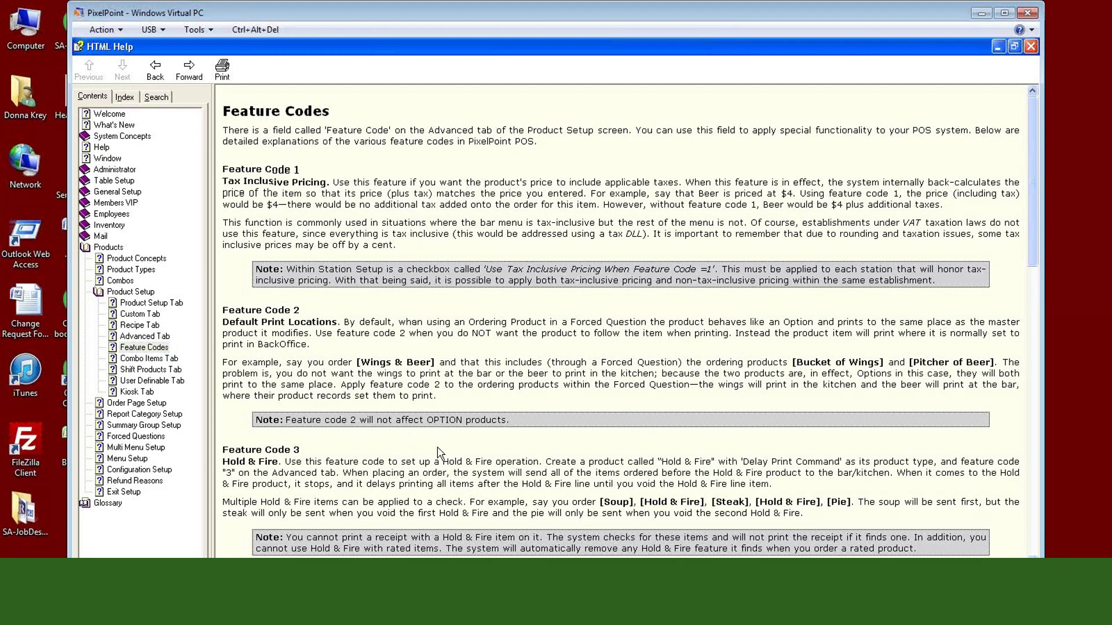
scroll(438, 452, "down", 8)
scroll(439, 452, "down", 8)
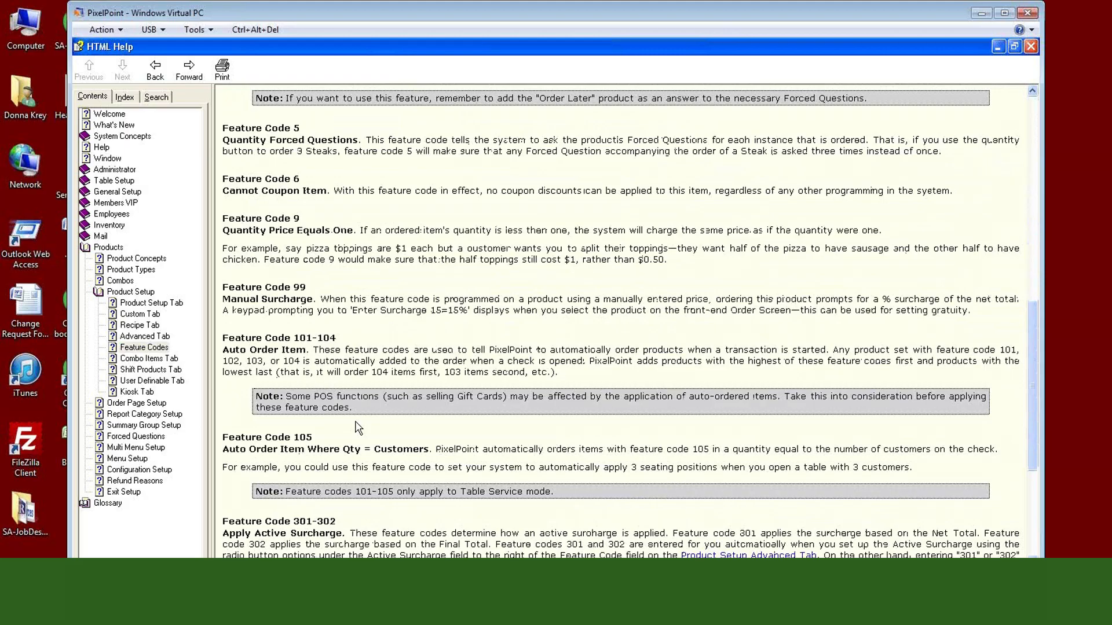
scroll(359, 428, "down", 7)
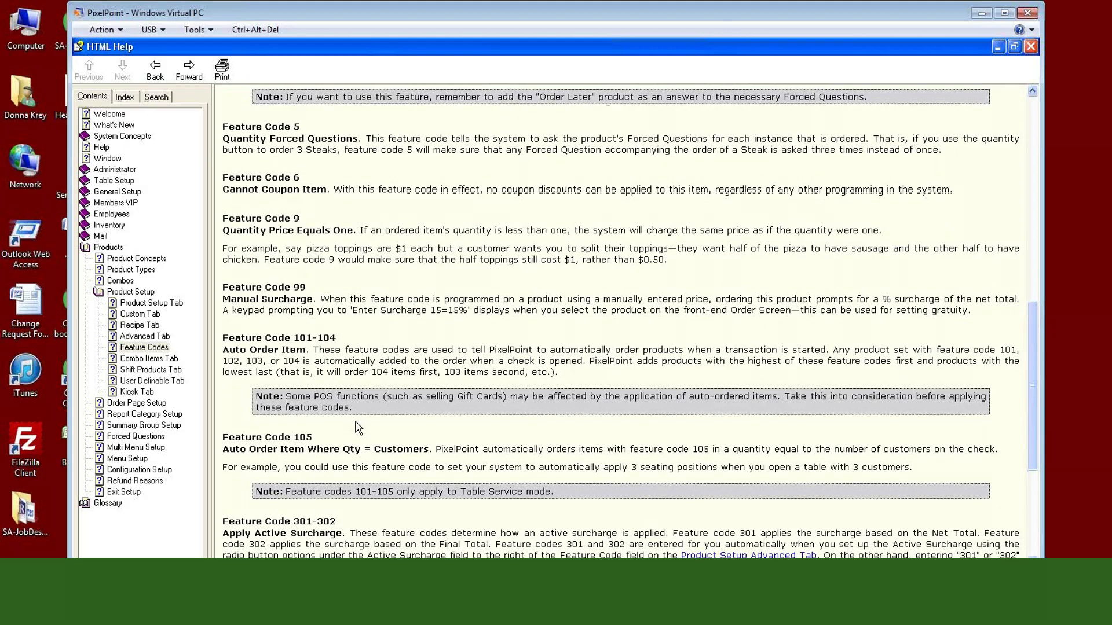
scroll(358, 428, "up", 9)
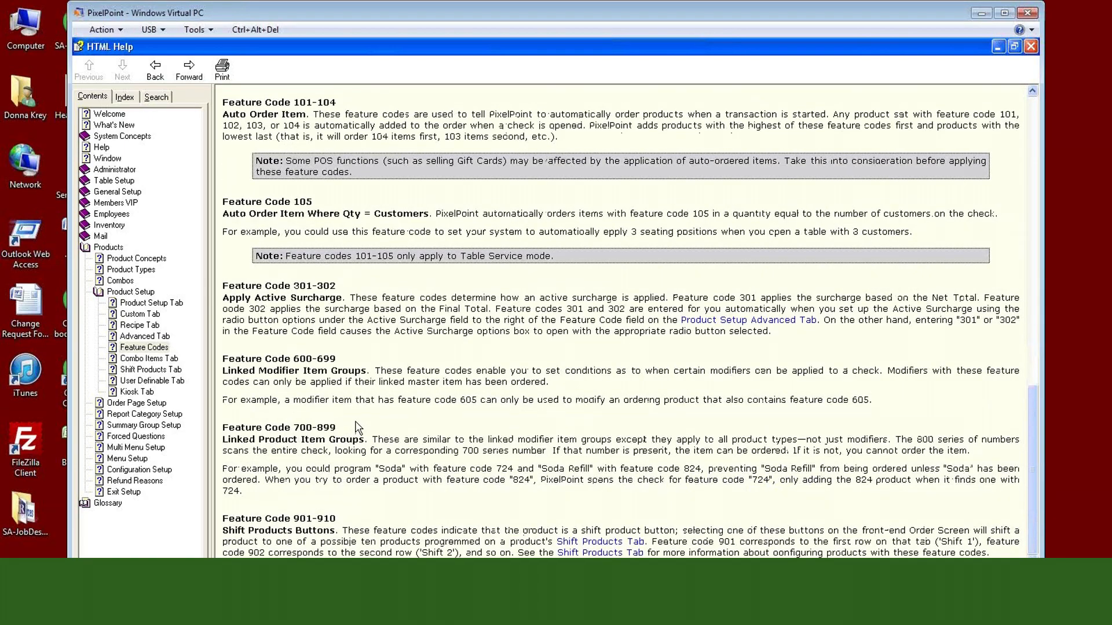
scroll(355, 423, "up", 15)
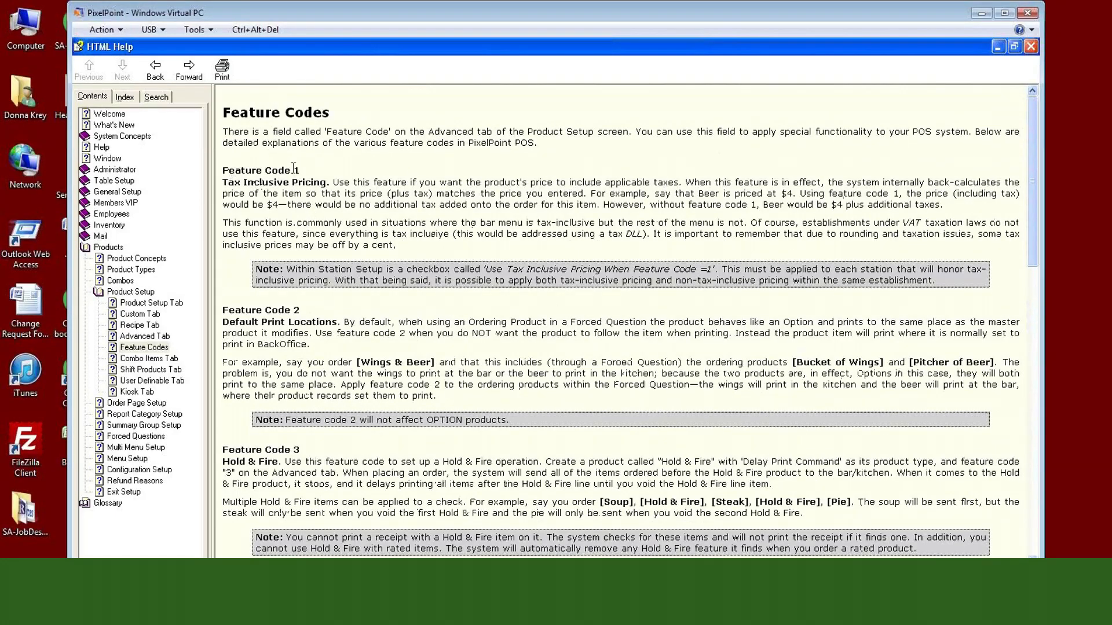
Highlight the Tax Inclusive Pricing and Hold & Fire entries while reading Feature Codes 1 to 4, and return to BackOffice
left_click_drag(223, 183, 328, 185)
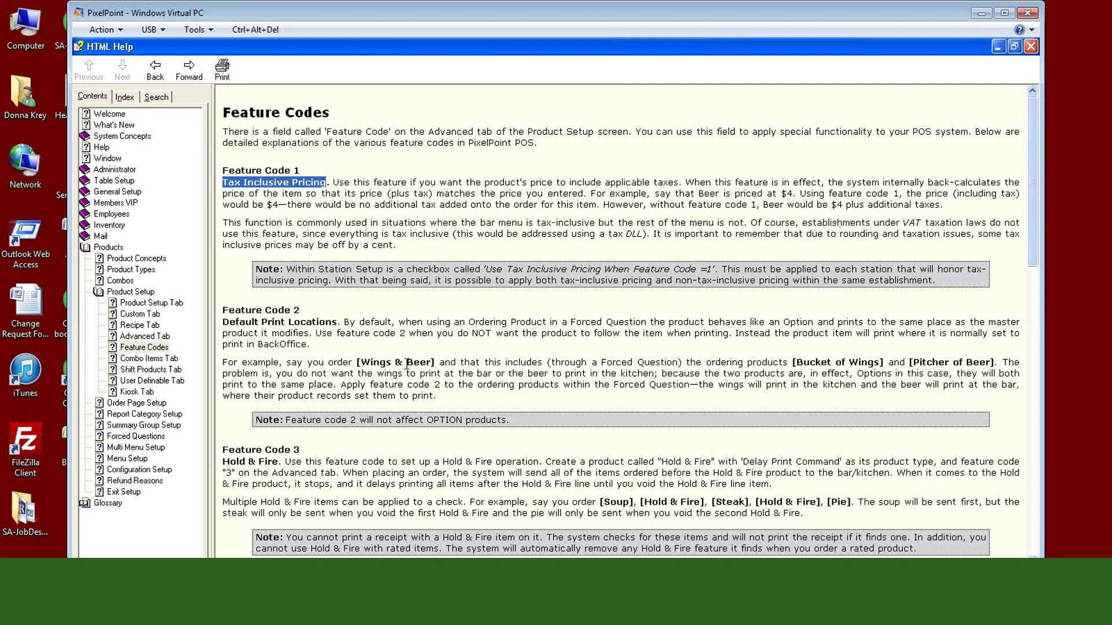
left_click(318, 374)
scroll(392, 402, "down", 2)
scroll(392, 401, "down", 2)
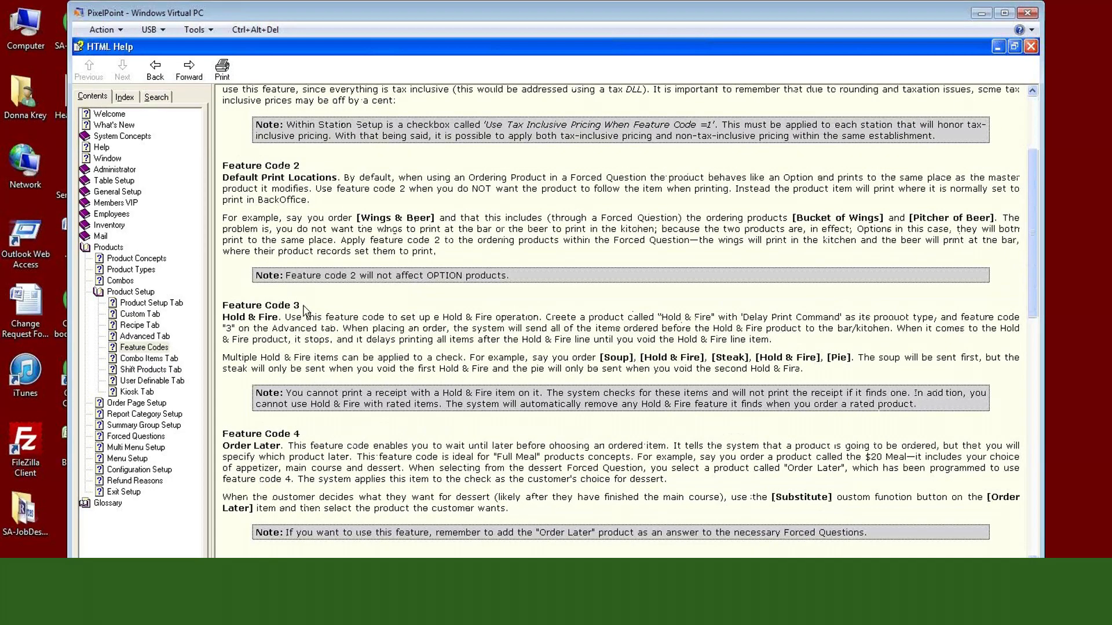
left_click_drag(279, 317, 223, 317)
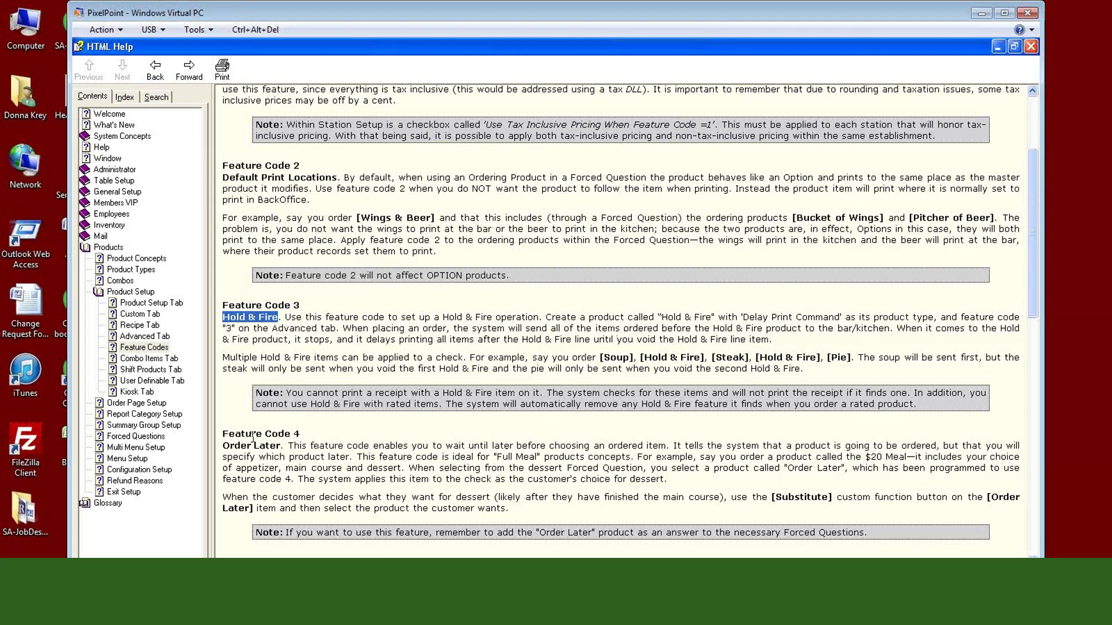
left_click(301, 439)
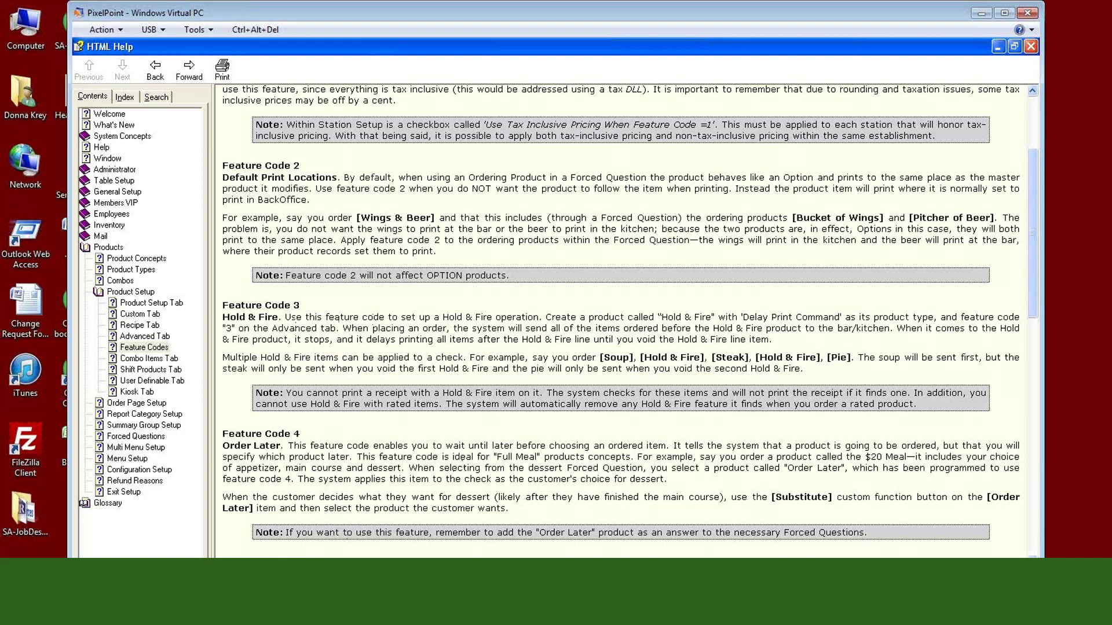
left_click(545, 579)
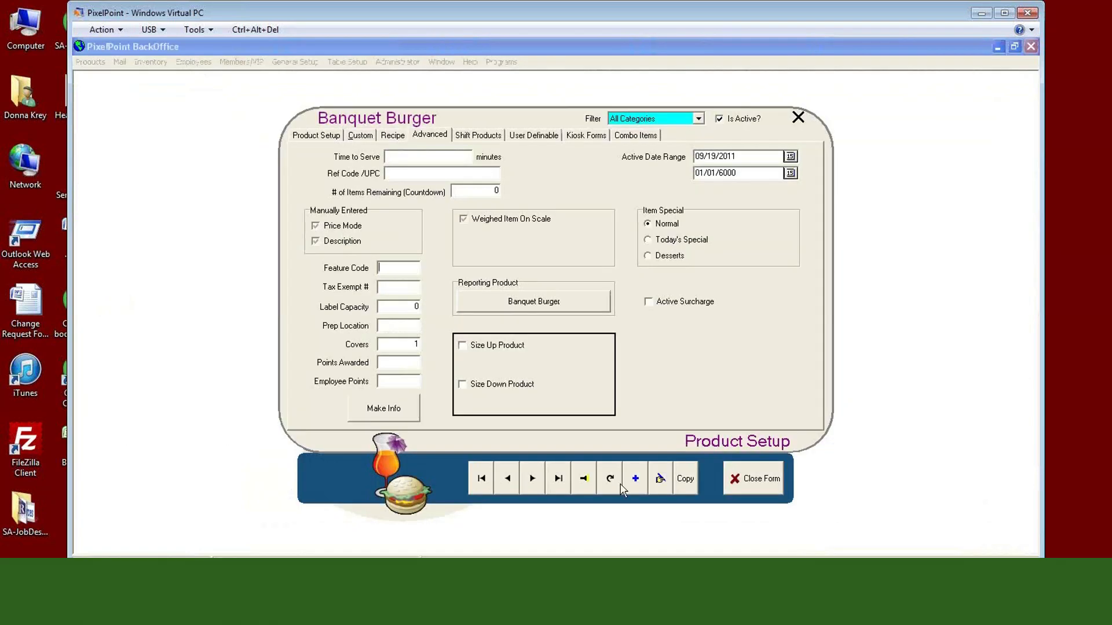
Search the product list for "hold" and load the Hold and Fire record
left_click(584, 478)
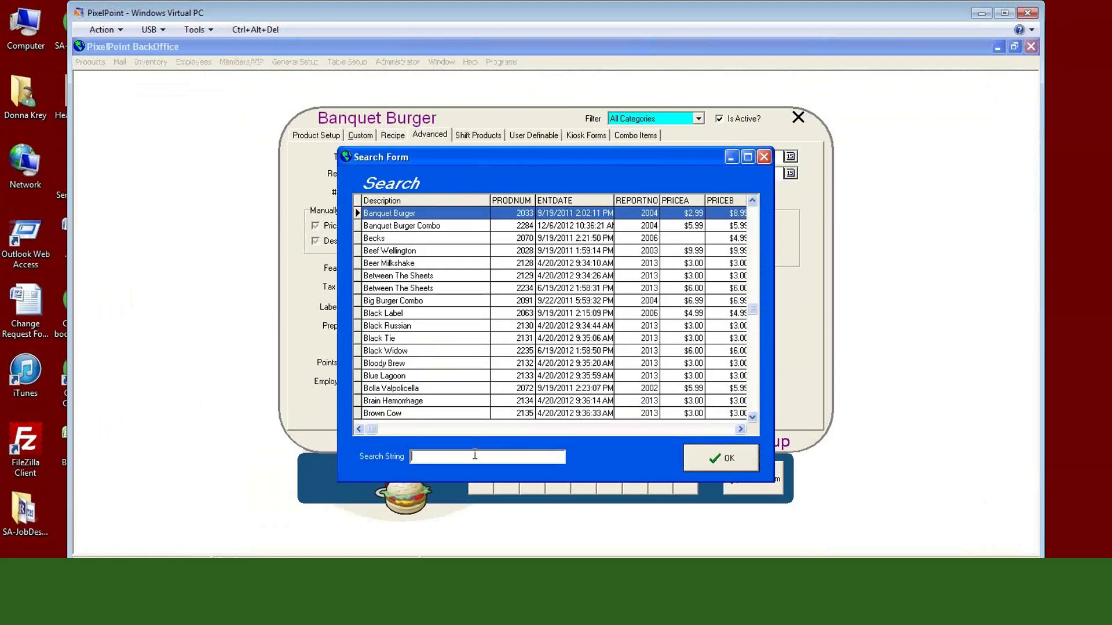
type("fire")
key("BackSpace")
key("BackSpace")
key("BackSpace")
key("BackSpace")
type("hold")
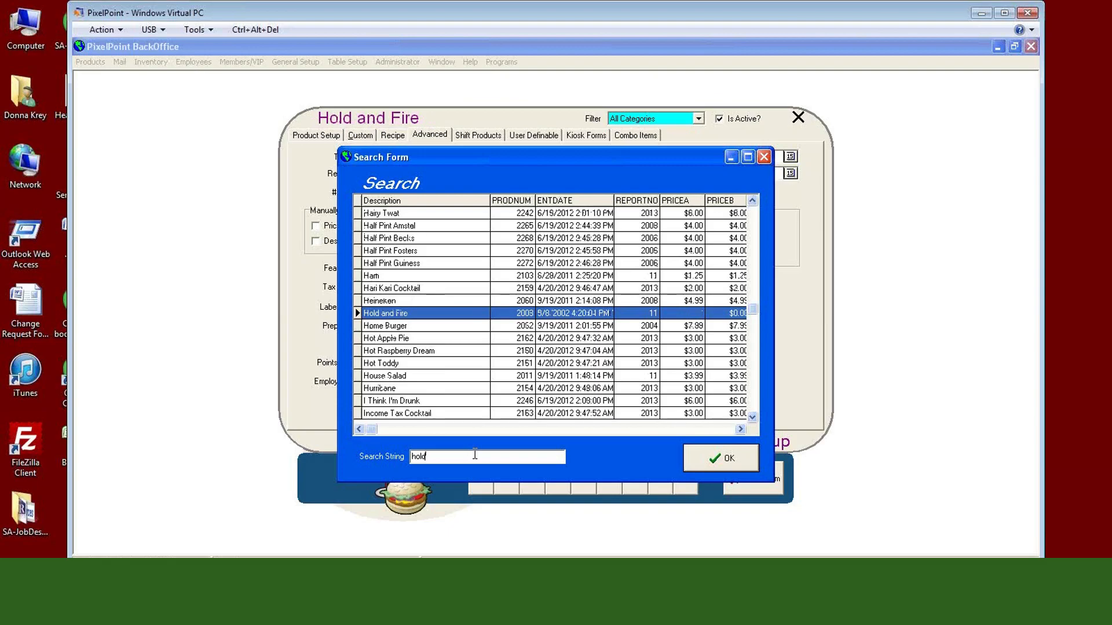
left_click(729, 466)
Review the Hold and Fire product's general, custom and advanced settings, including its product type and feature code
left_click(325, 138)
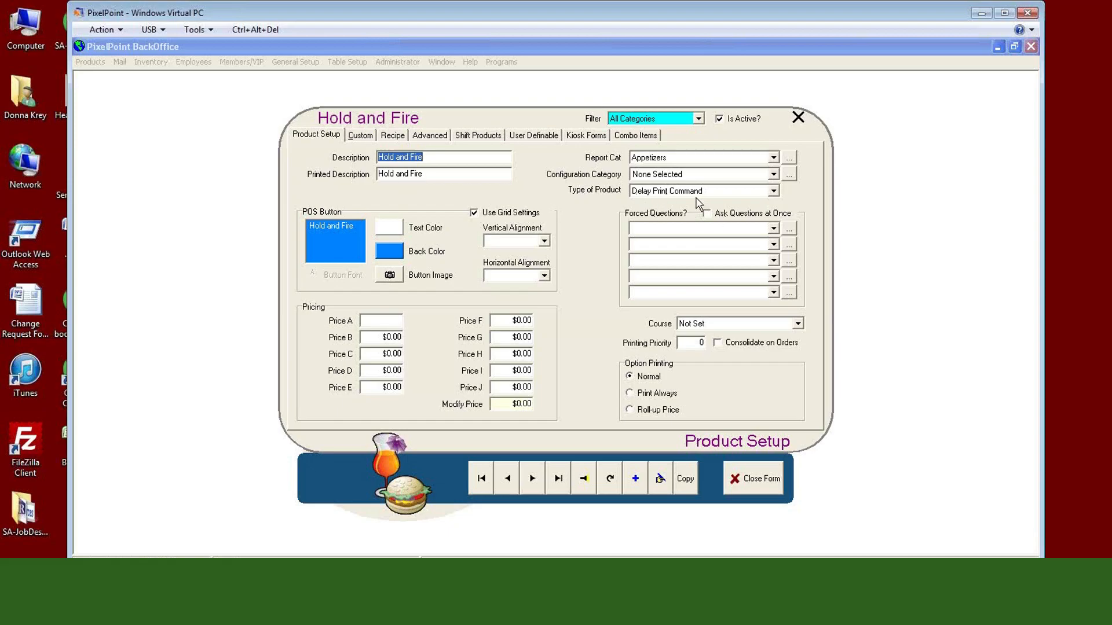
left_click(361, 136)
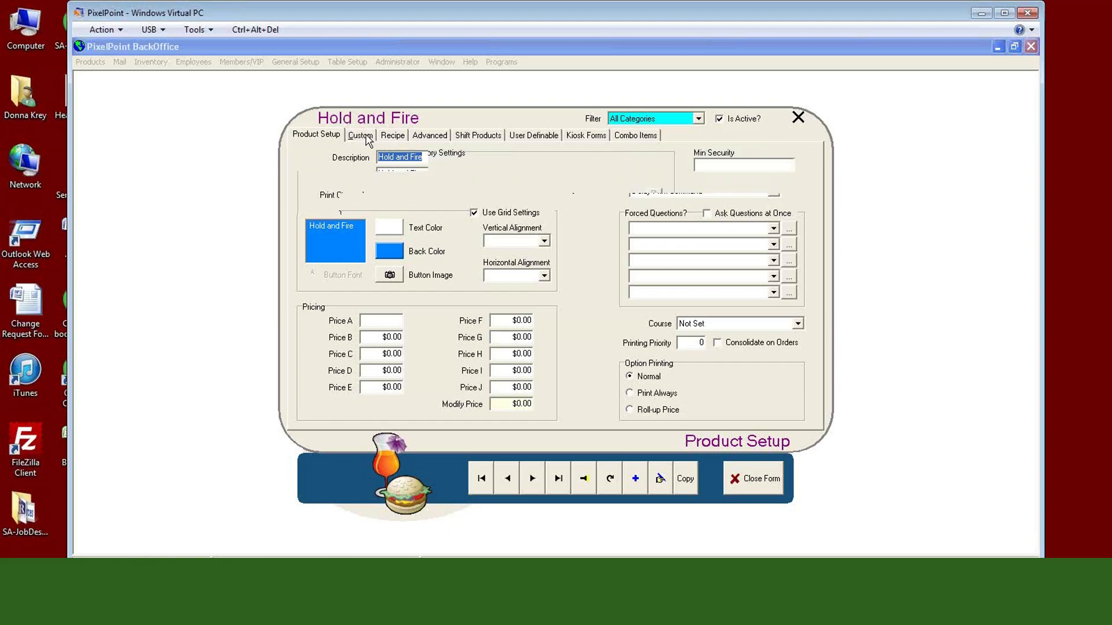
left_click(421, 137)
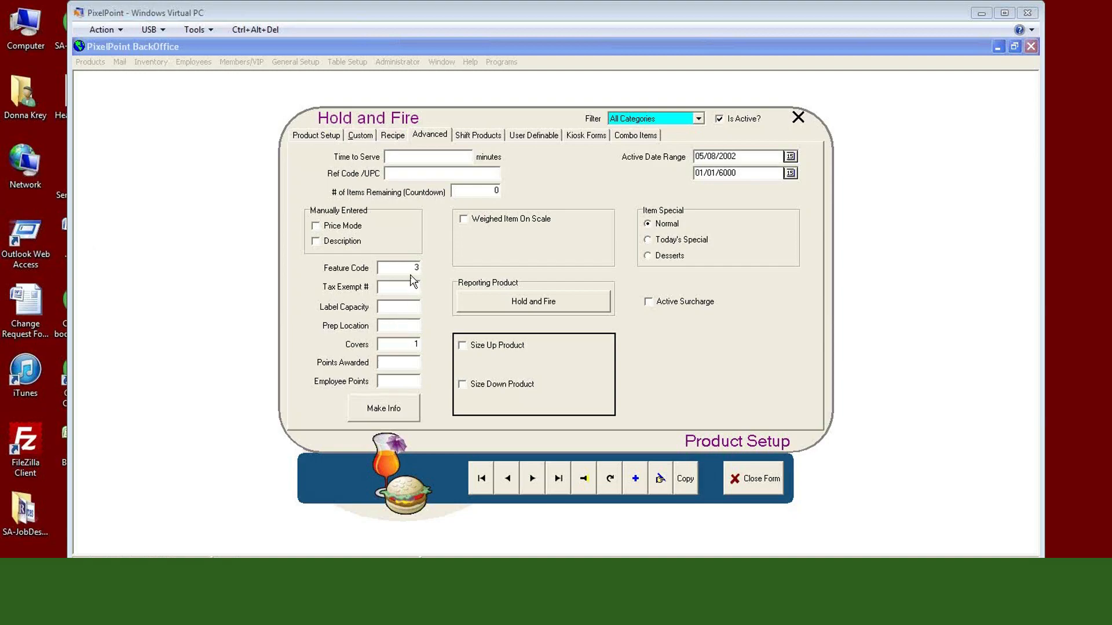
Enter a time to serve of 5 minutes for Hold and Fire, and clear the value again
left_click(402, 157)
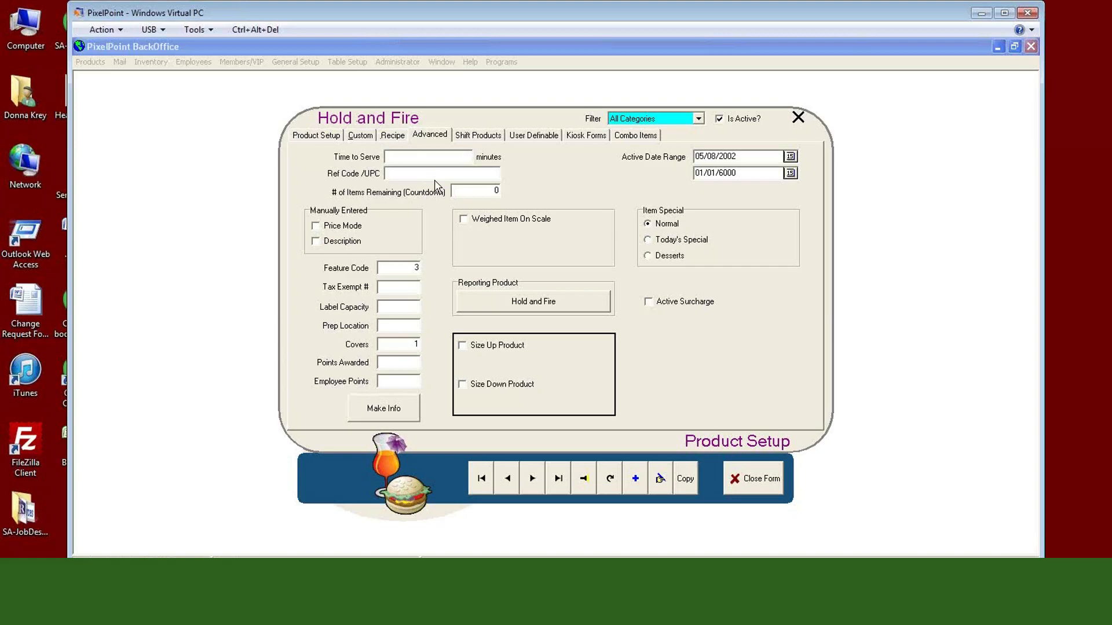
type("5")
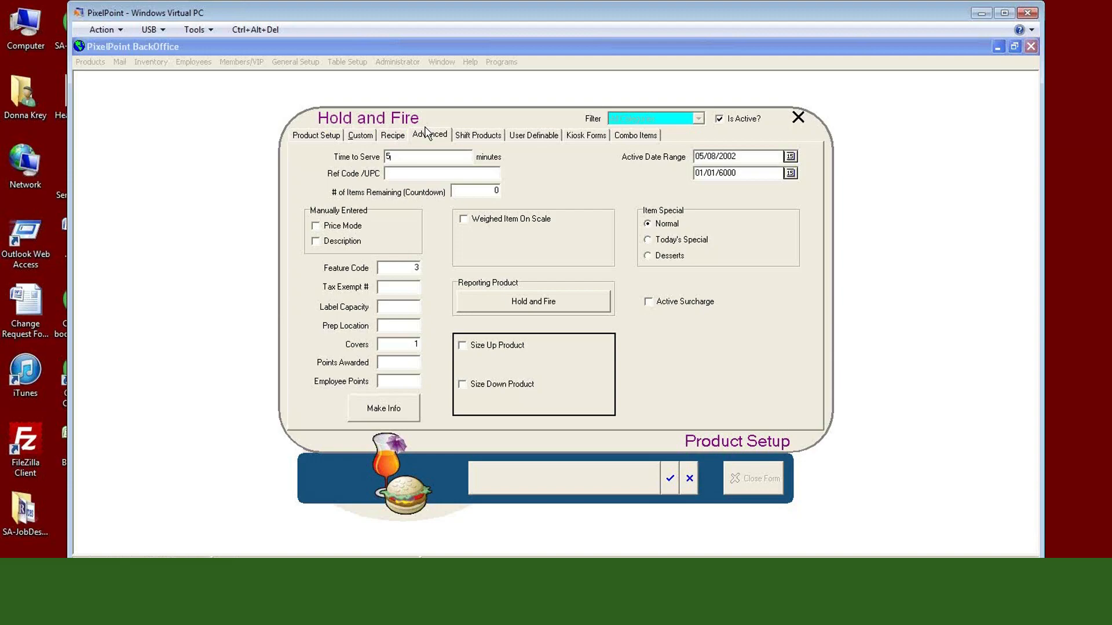
left_click(415, 154)
key("BackSpace")
left_click(399, 271)
View the available Course options in the general product settings, and return to the advanced settings
left_click(316, 135)
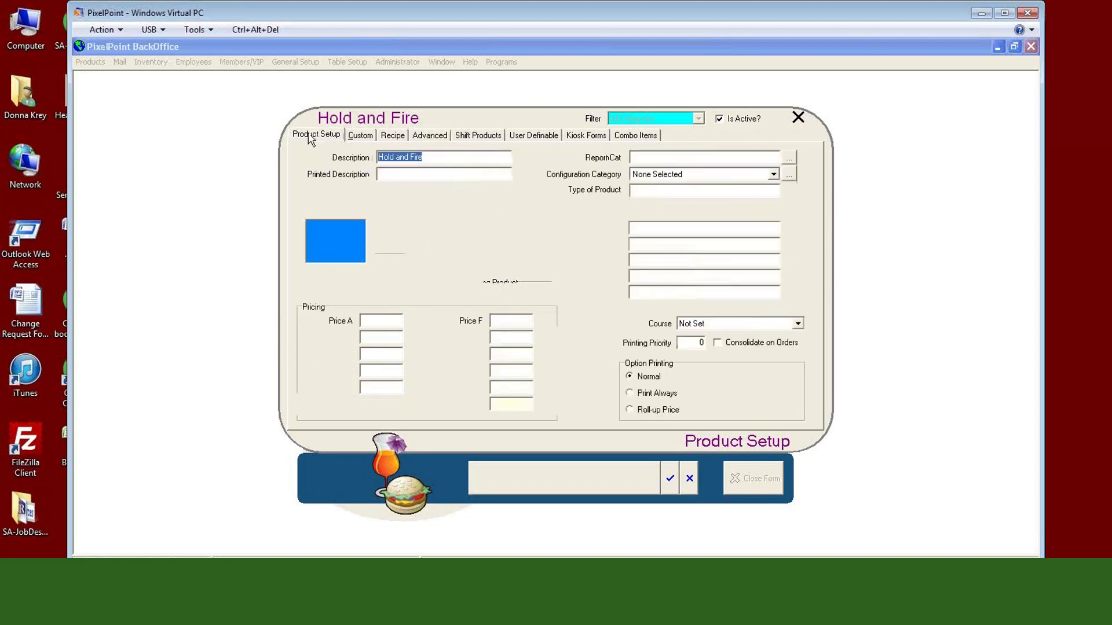
left_click(797, 324)
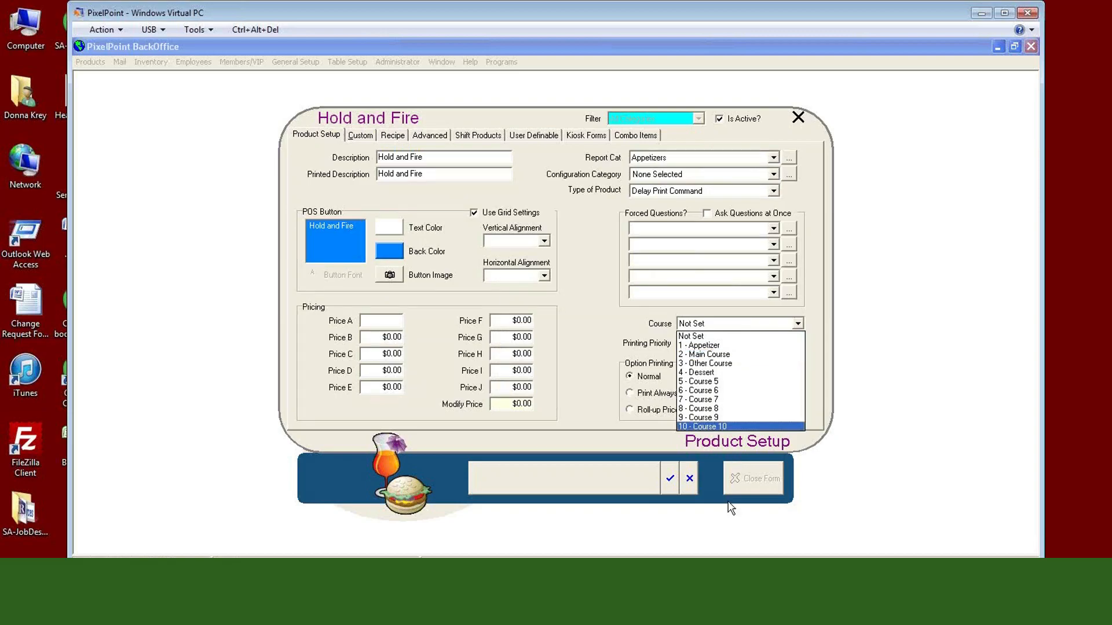
left_click(555, 487)
left_click(429, 135)
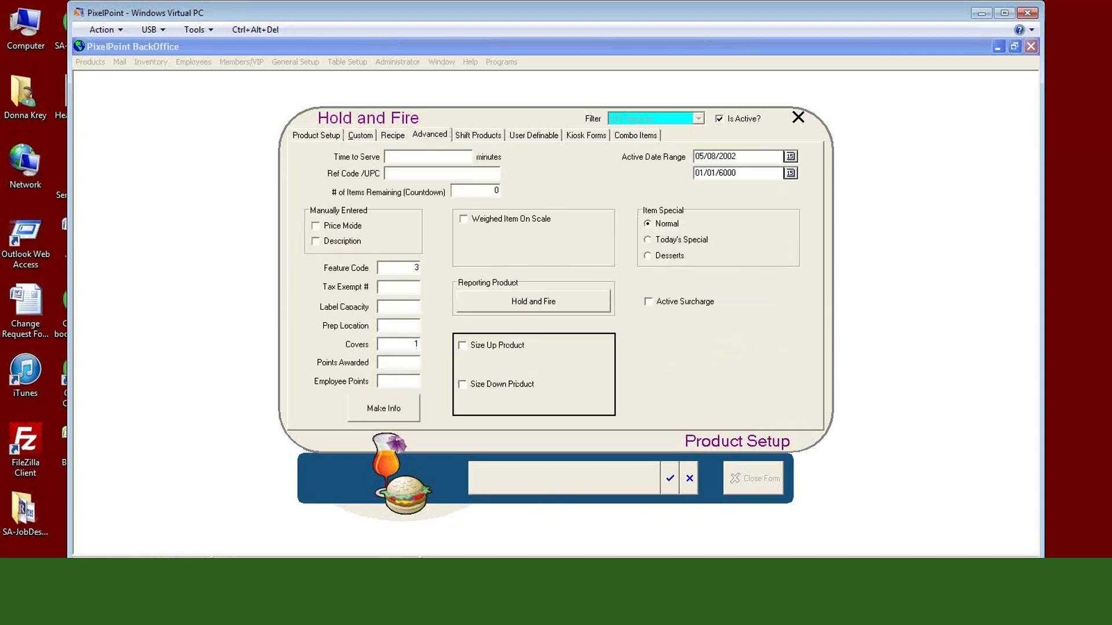
Reopen the help to read the remaining feature codes from 4 through the 901-910 range, and close it
key("F1")
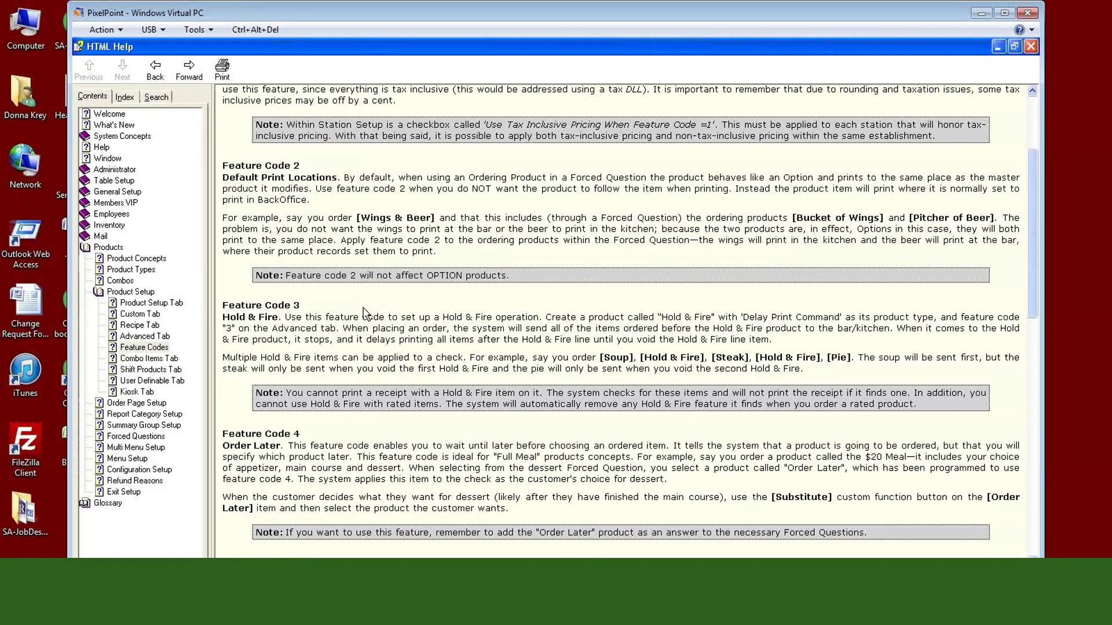
scroll(359, 321, "down", 2)
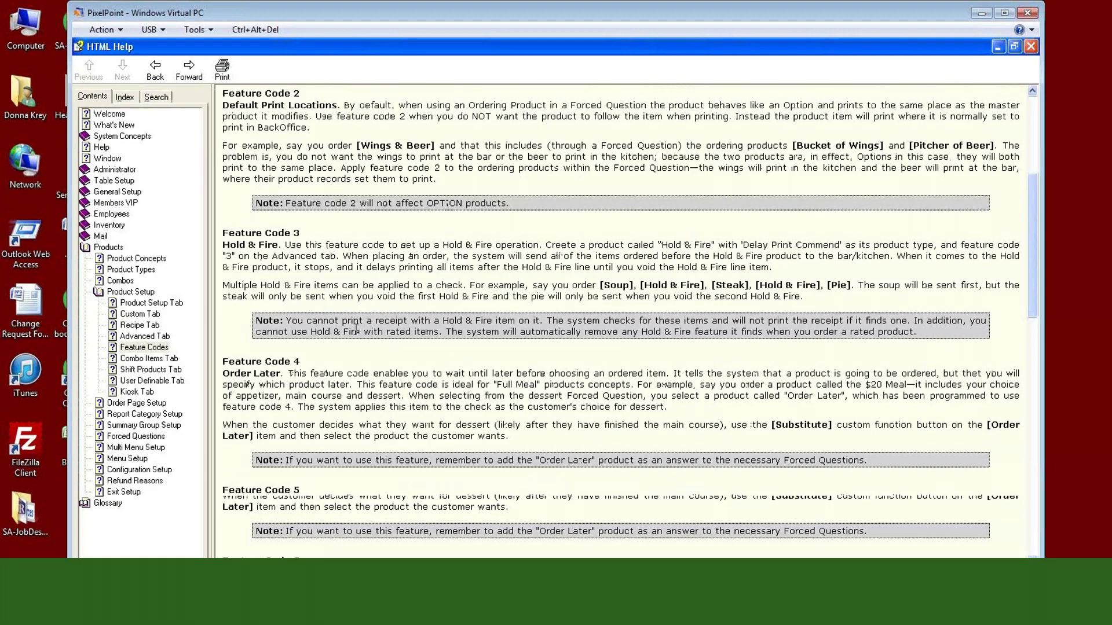
scroll(356, 329, "down", 6)
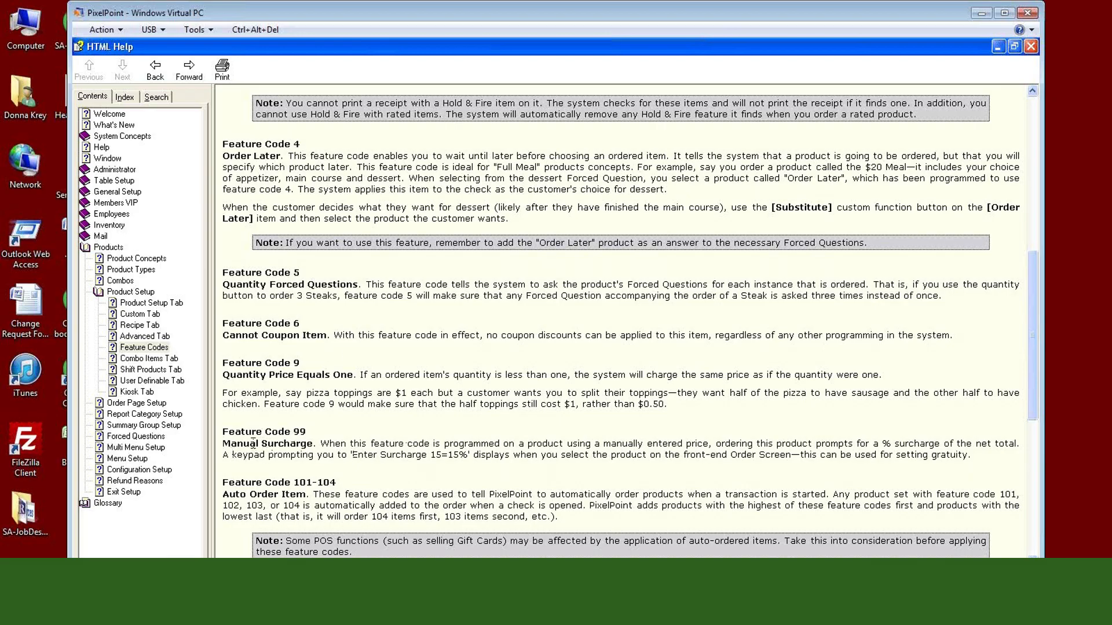
scroll(253, 444, "down", 6)
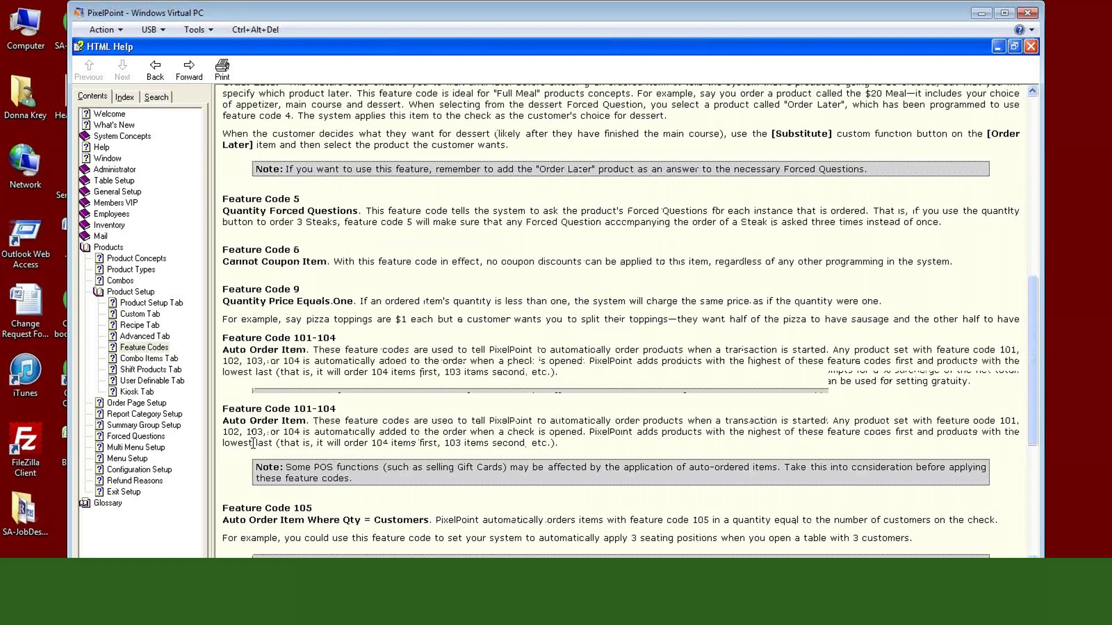
scroll(258, 458, "down", 2)
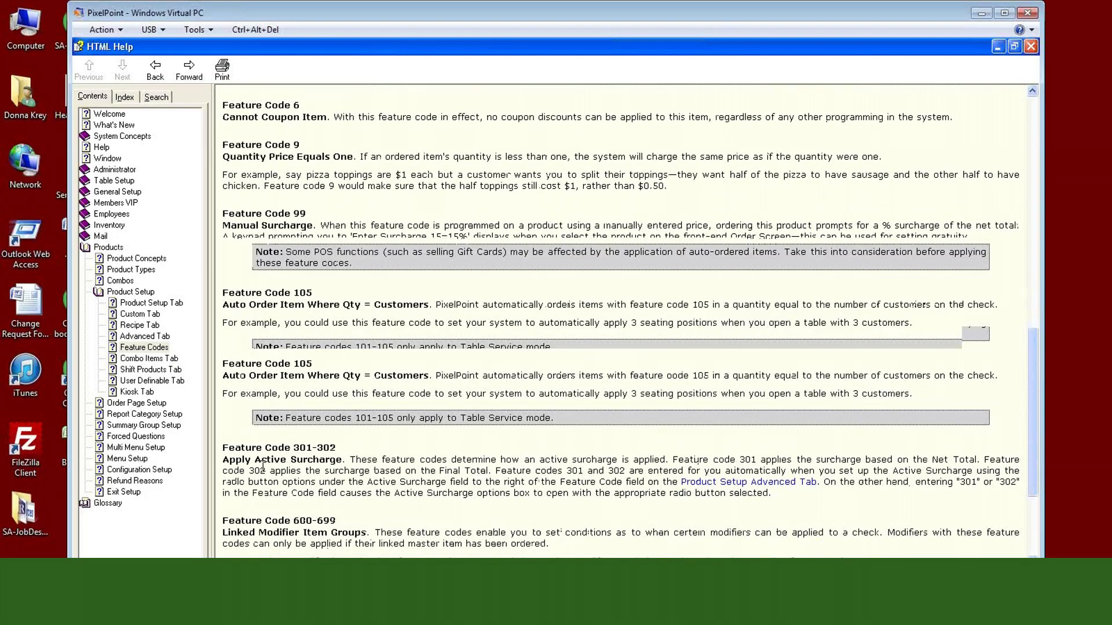
scroll(262, 465, "down", 3)
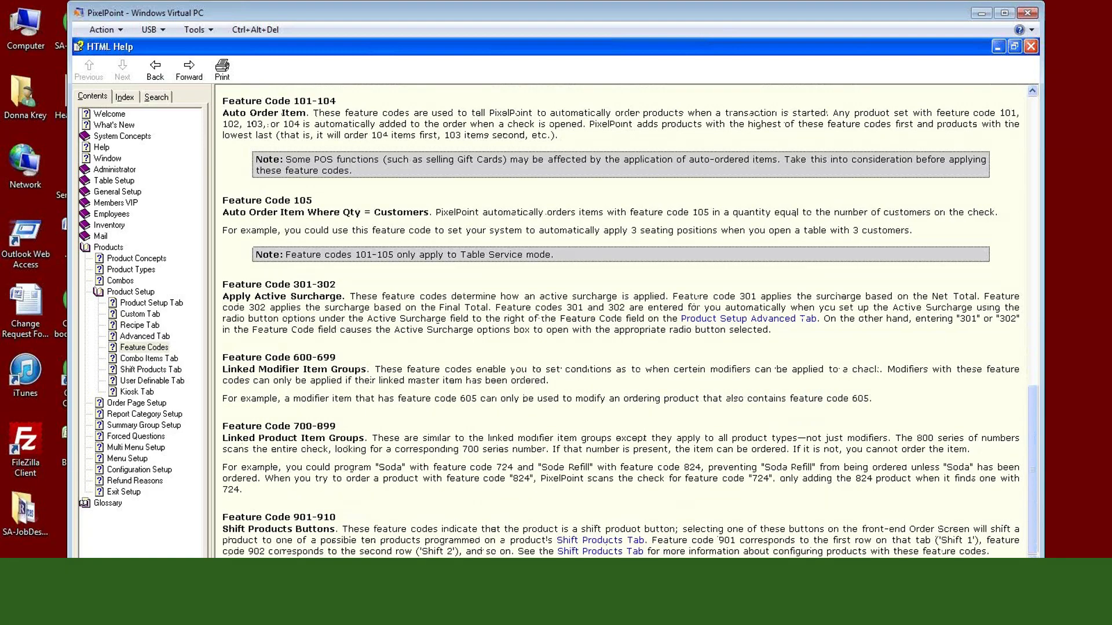
left_click(1030, 47)
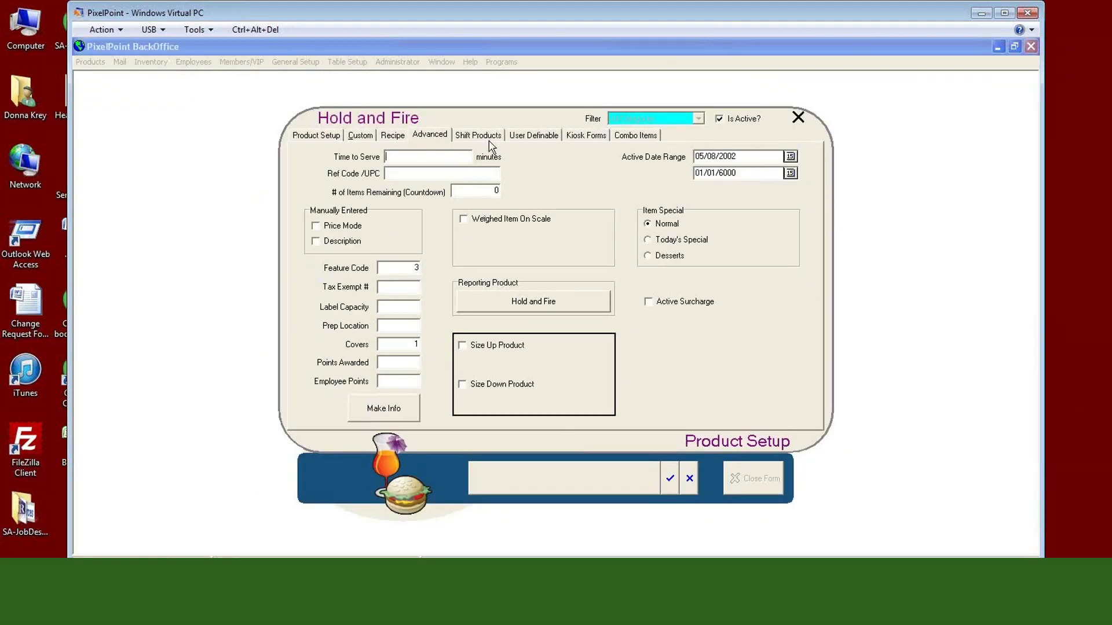
Review the Hold and Fire product's shift products, and cancel the pending edits to the record
left_click(465, 139)
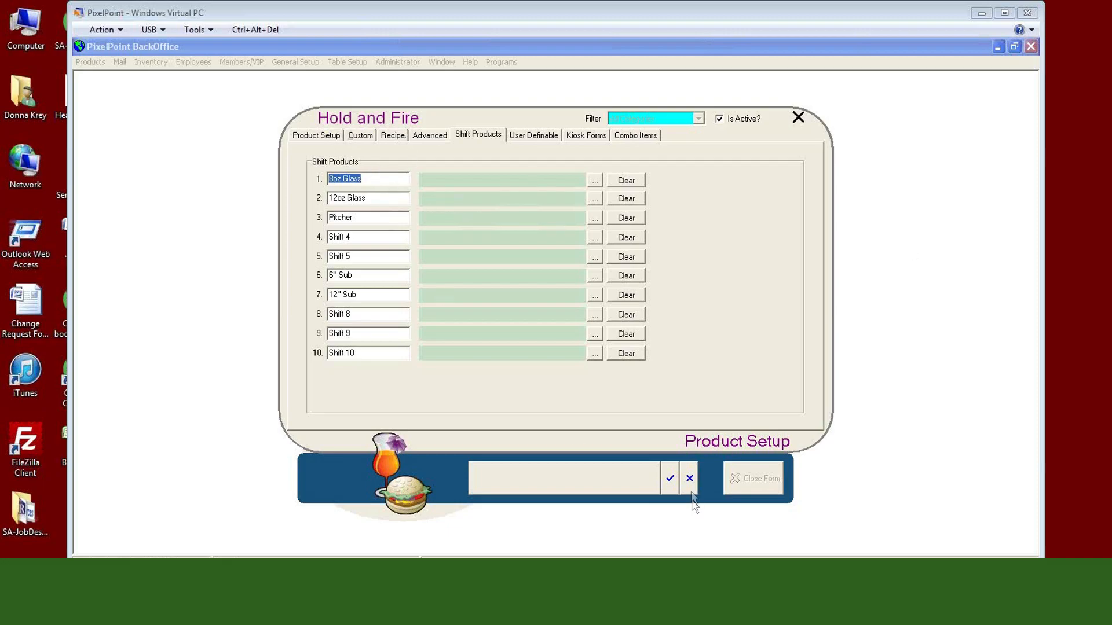
left_click(689, 481)
left_click(555, 342)
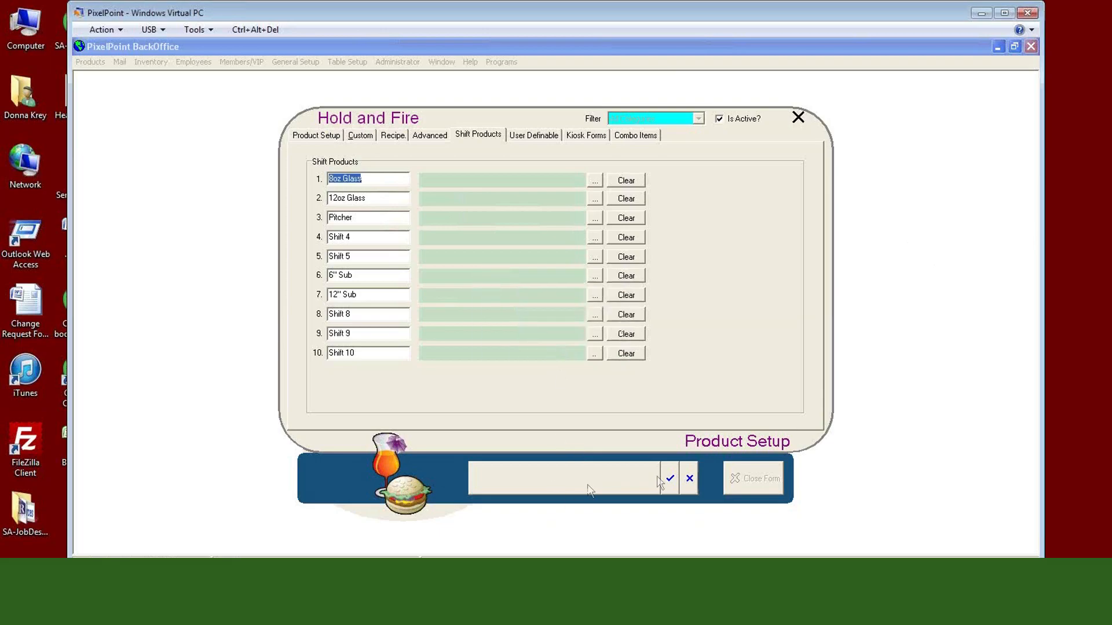
left_click(689, 481)
left_click(509, 341)
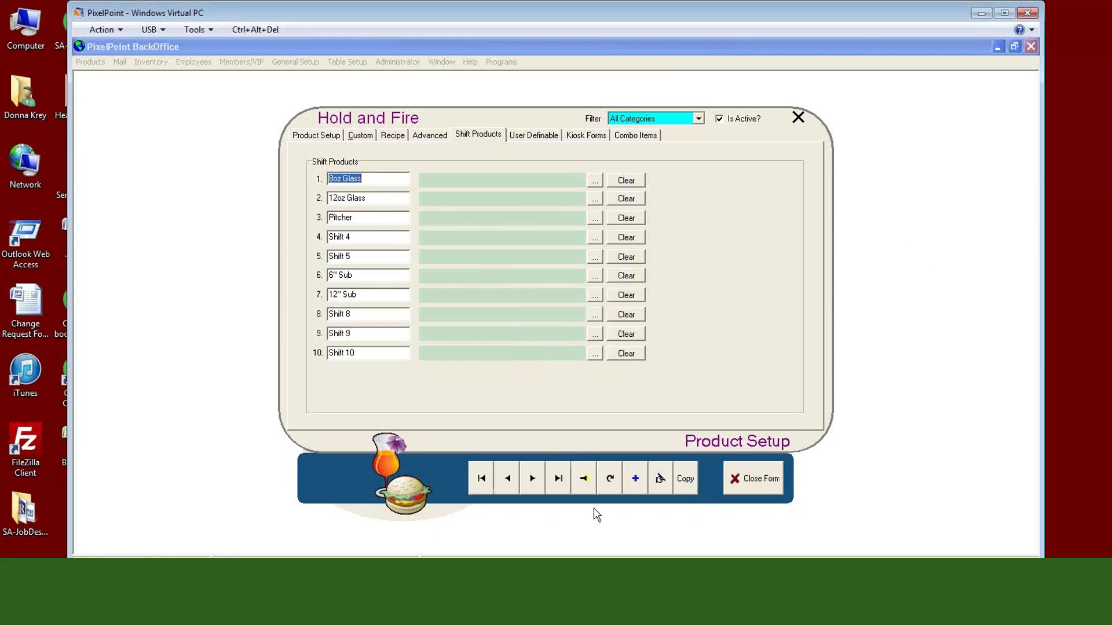
Search the product list for "bud" and load the Bud Lite record with its shift products shown
left_click(585, 481)
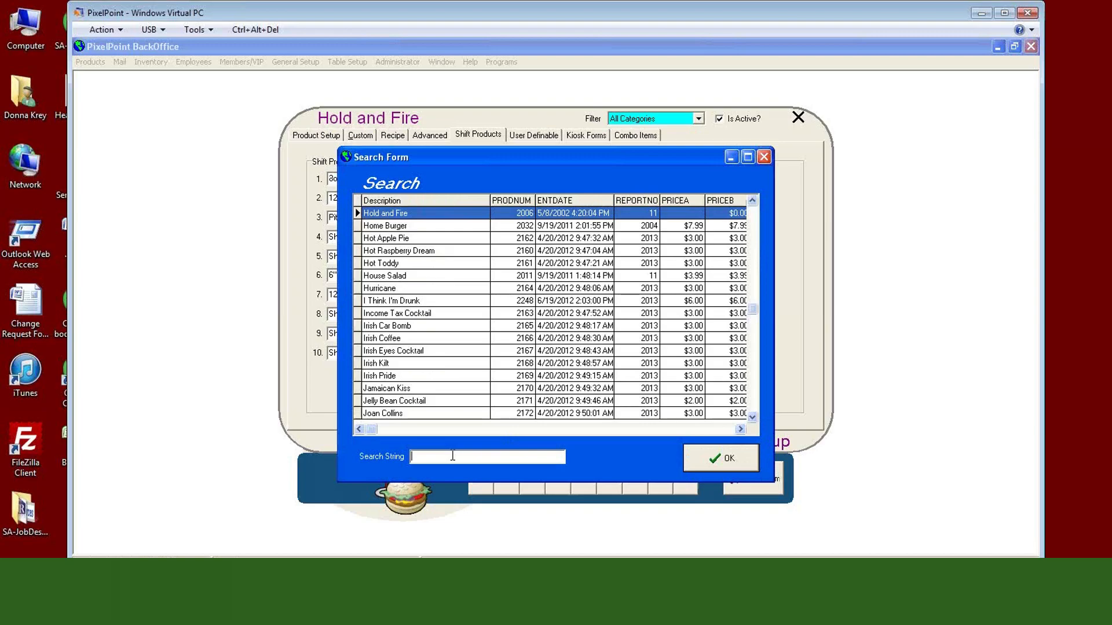
type("bud")
key("Return")
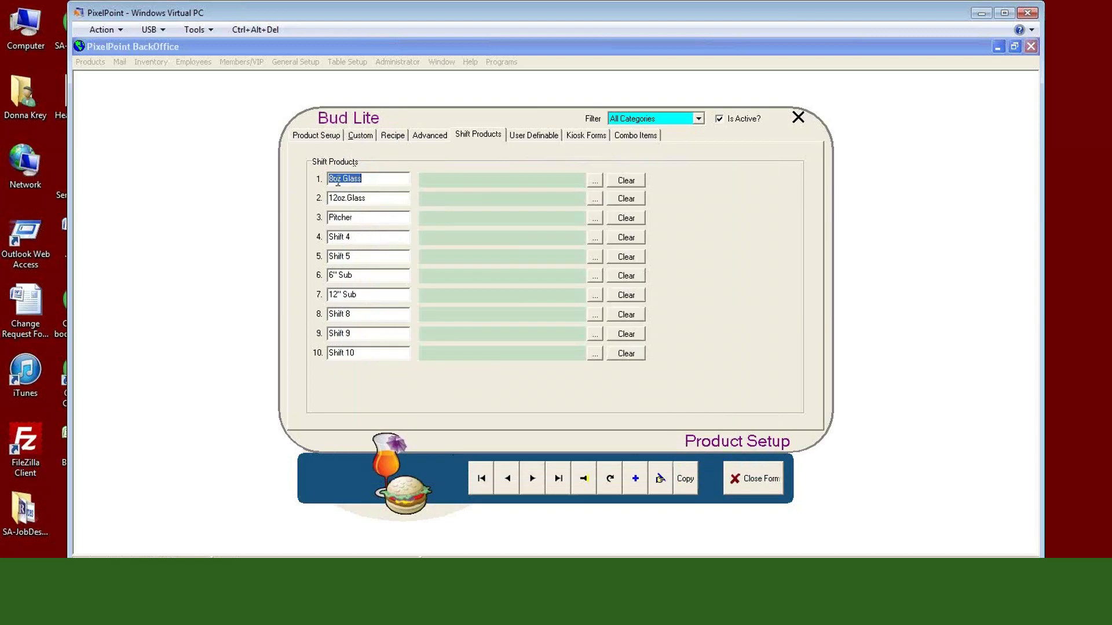
Assign B-52 as Bud Lite's 8oz Glass shift product and Amaretto Sour as its 12oz Glass shift product
left_click(594, 181)
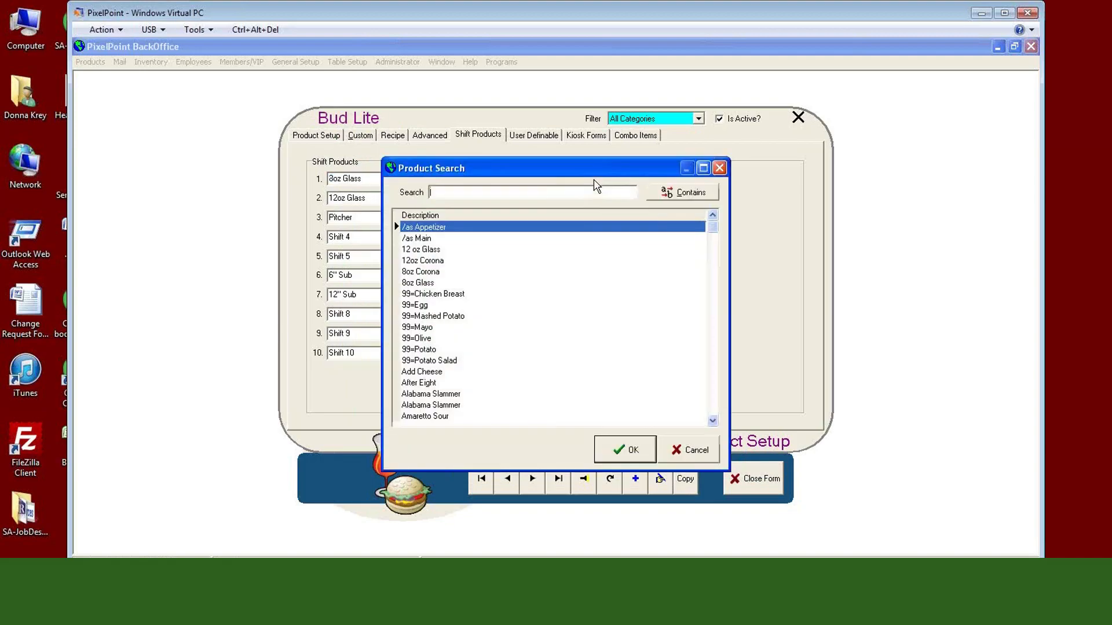
type("8 oz")
left_click(712, 421)
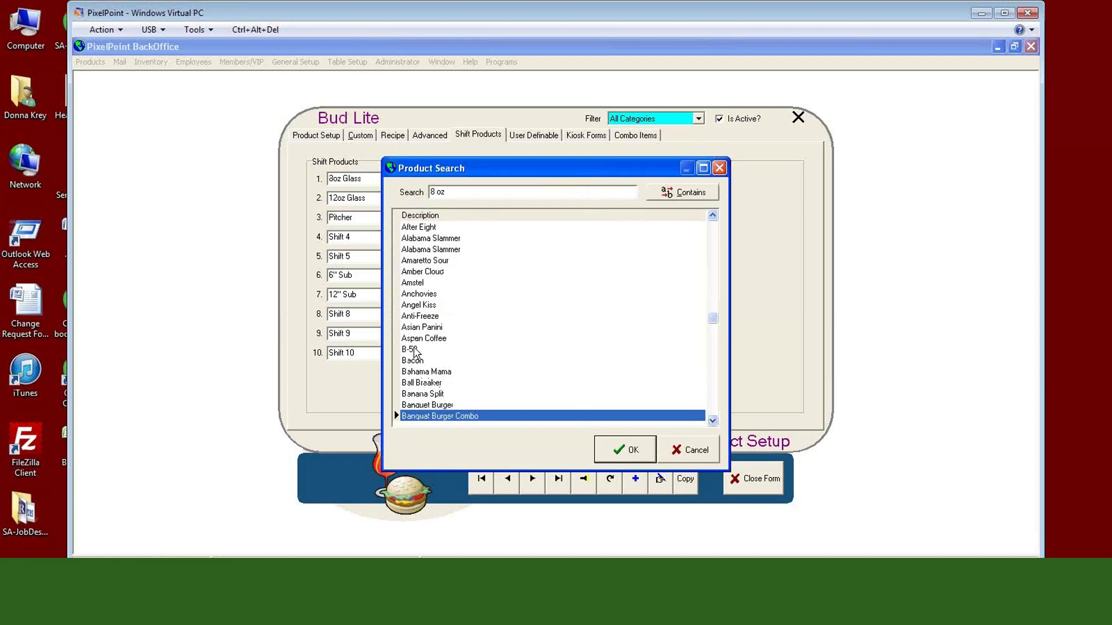
left_click(413, 348)
left_click(622, 455)
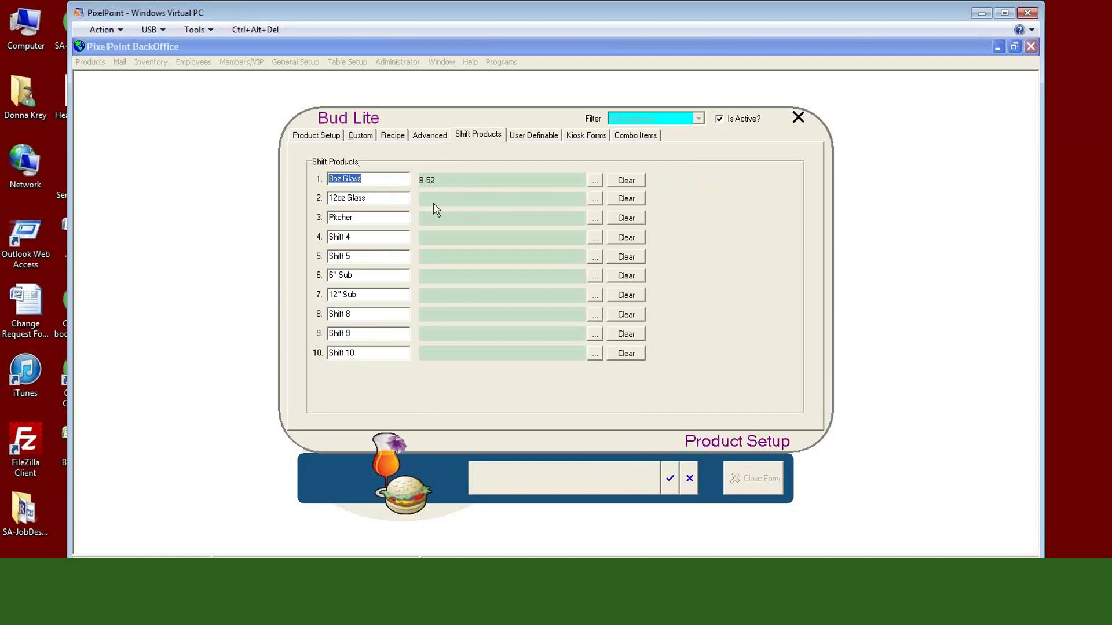
left_click(596, 200)
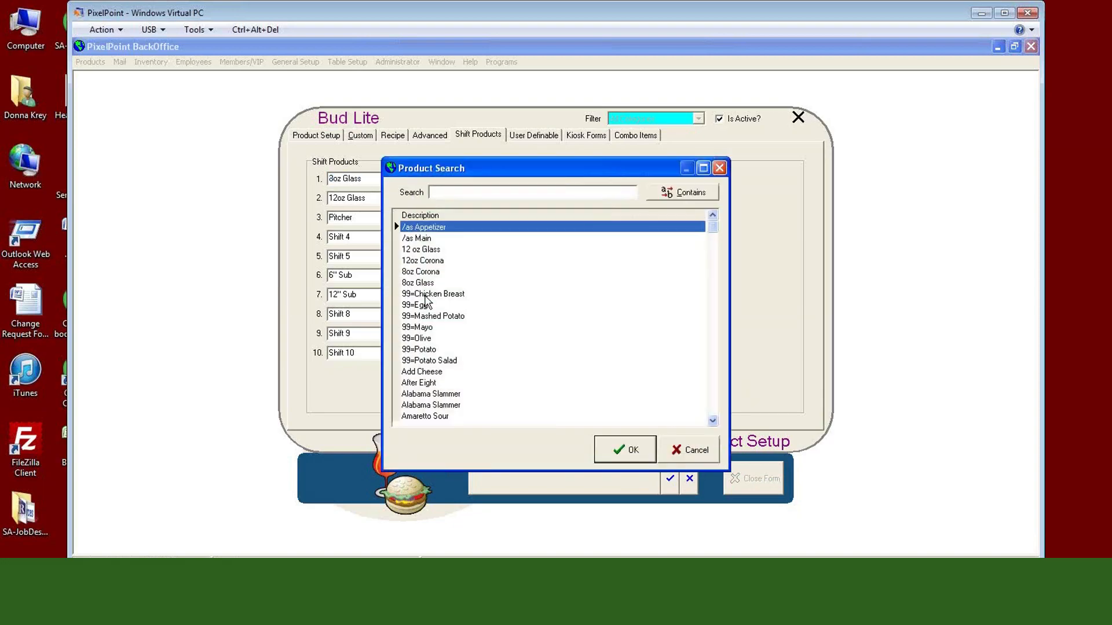
left_click(438, 418)
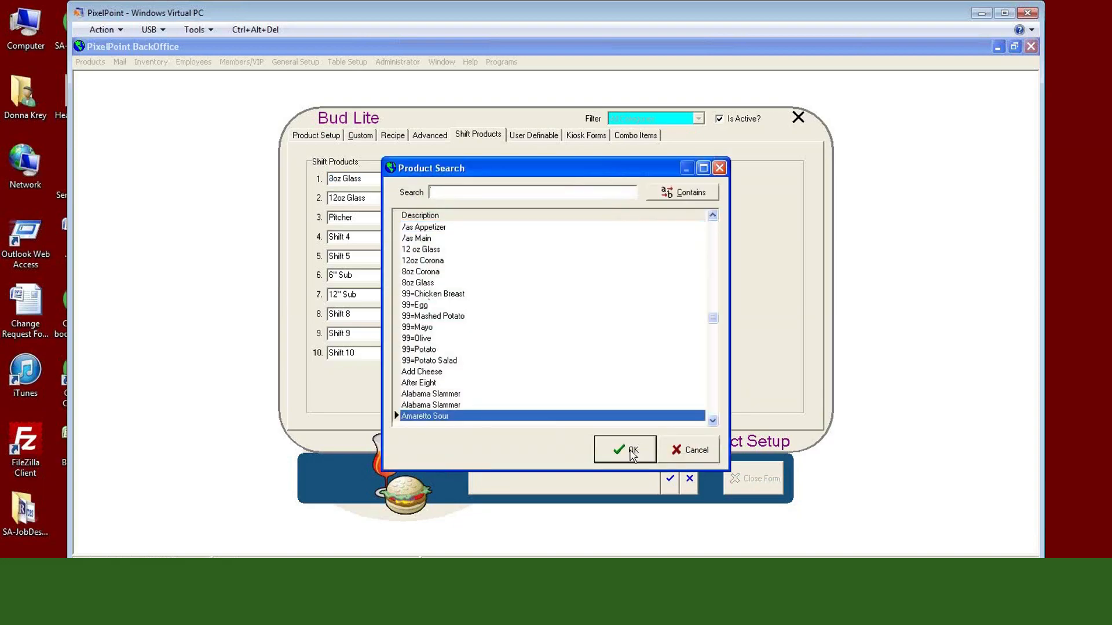
left_click(630, 449)
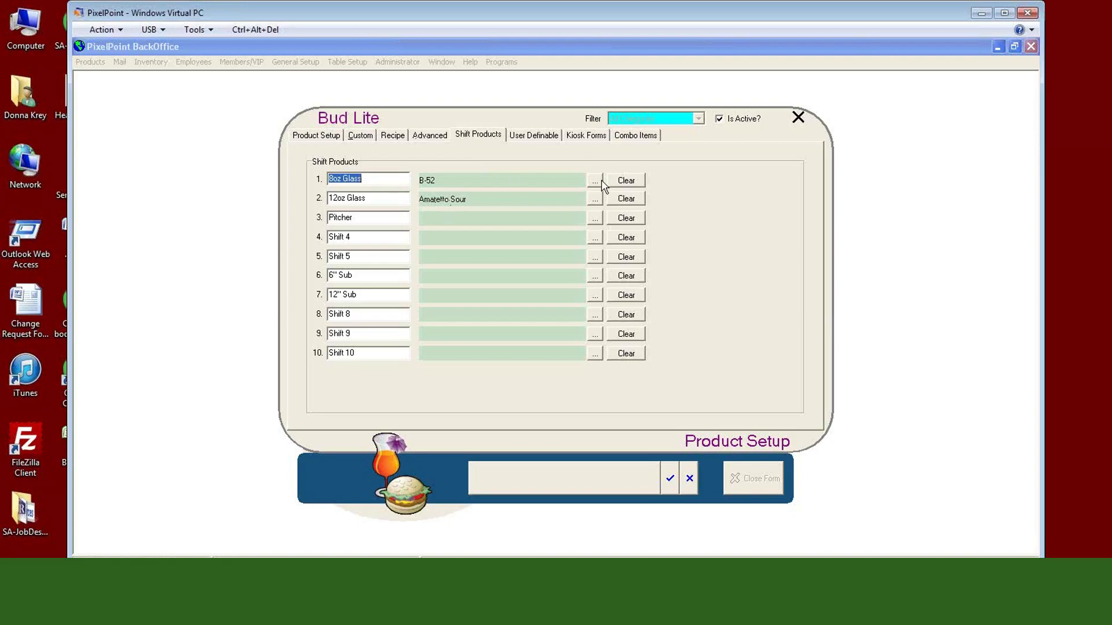
Browse the products available for Bud Lite's Pitcher shift without choosing one, and discard the record's pending shift product edits
left_click(595, 218)
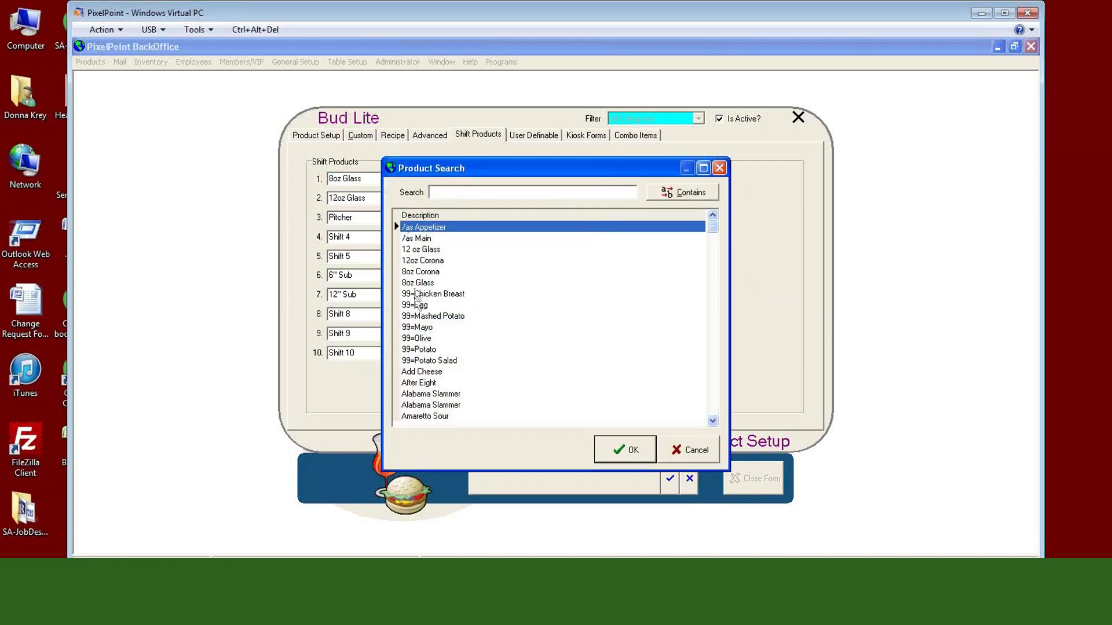
left_click(415, 339)
scroll(418, 352, "down", 3)
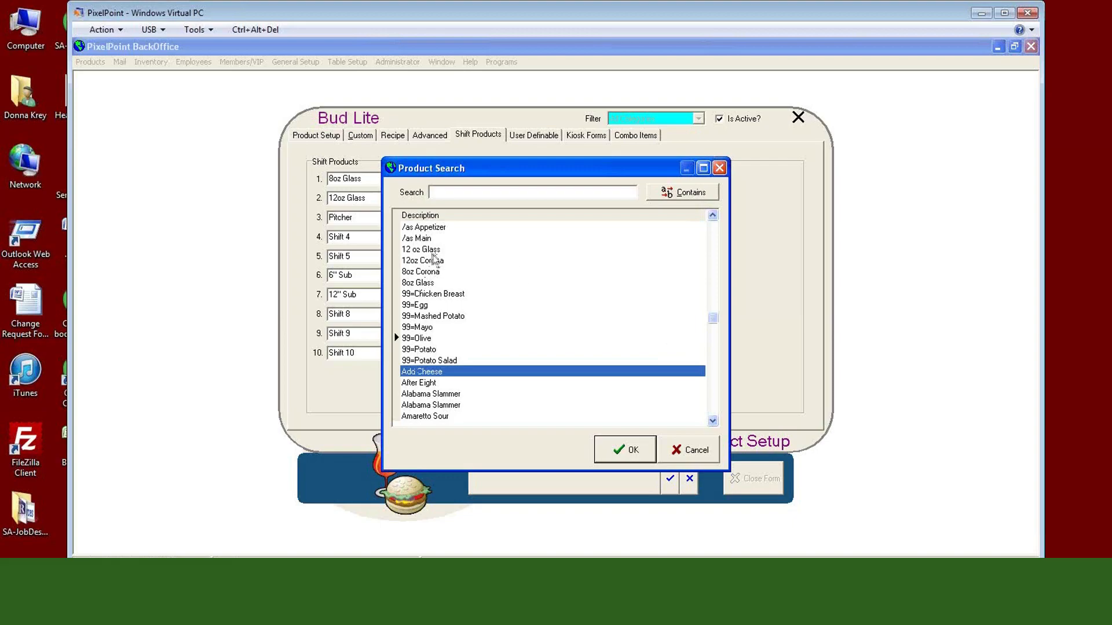
left_click(677, 451)
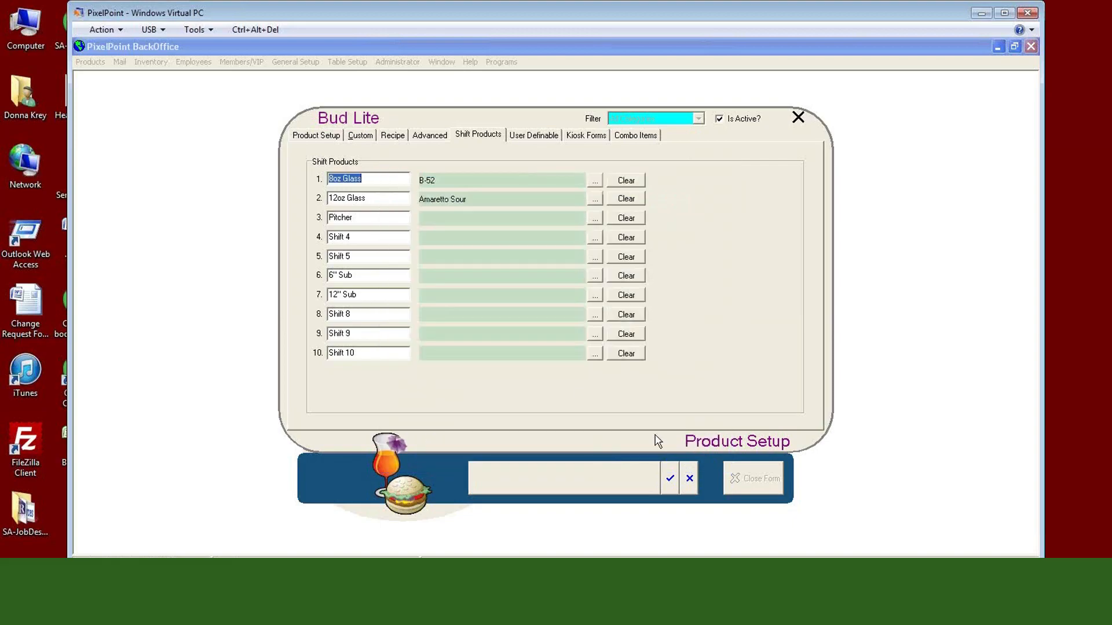
left_click(689, 478)
left_click(513, 342)
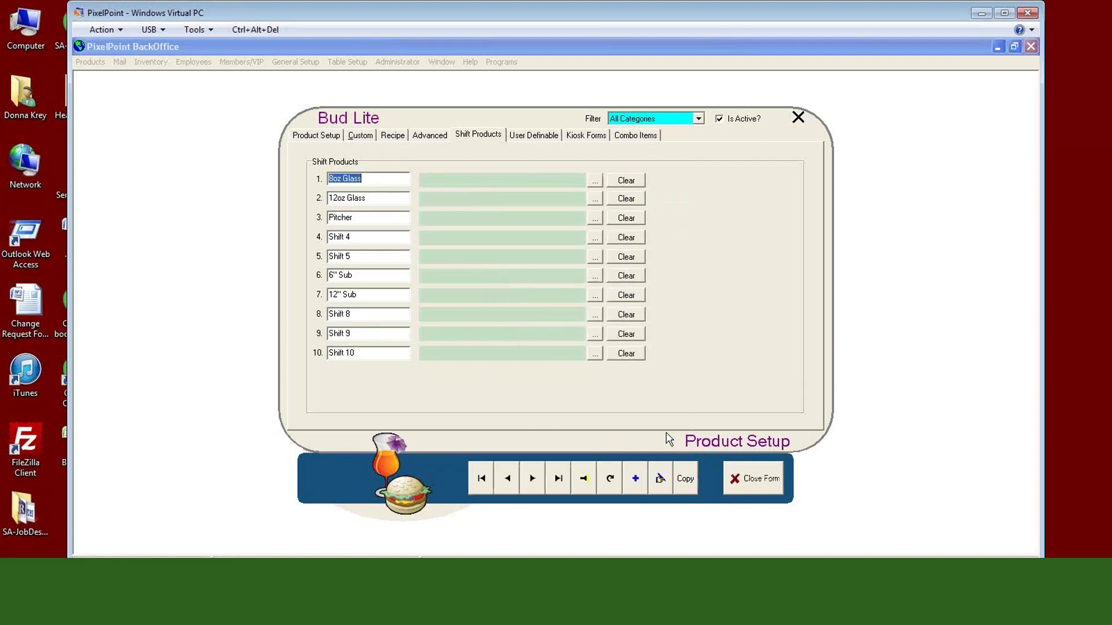
Search the product list for "corona", load the Corona Extra record and review its shift products for glasses and pitcher
left_click(585, 483)
type("corona")
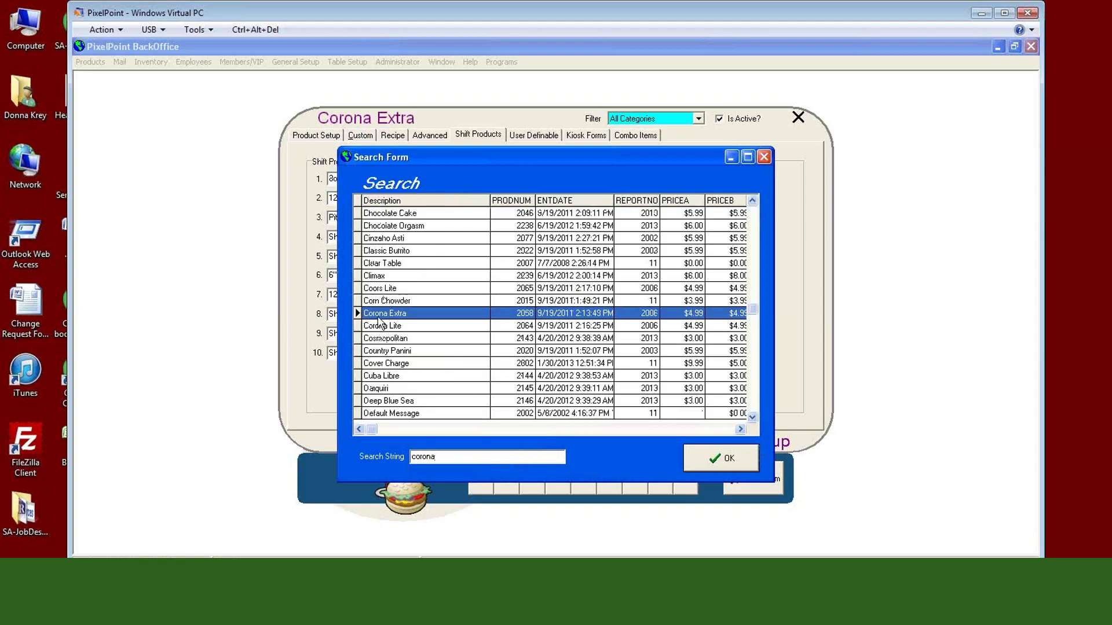
left_click(715, 463)
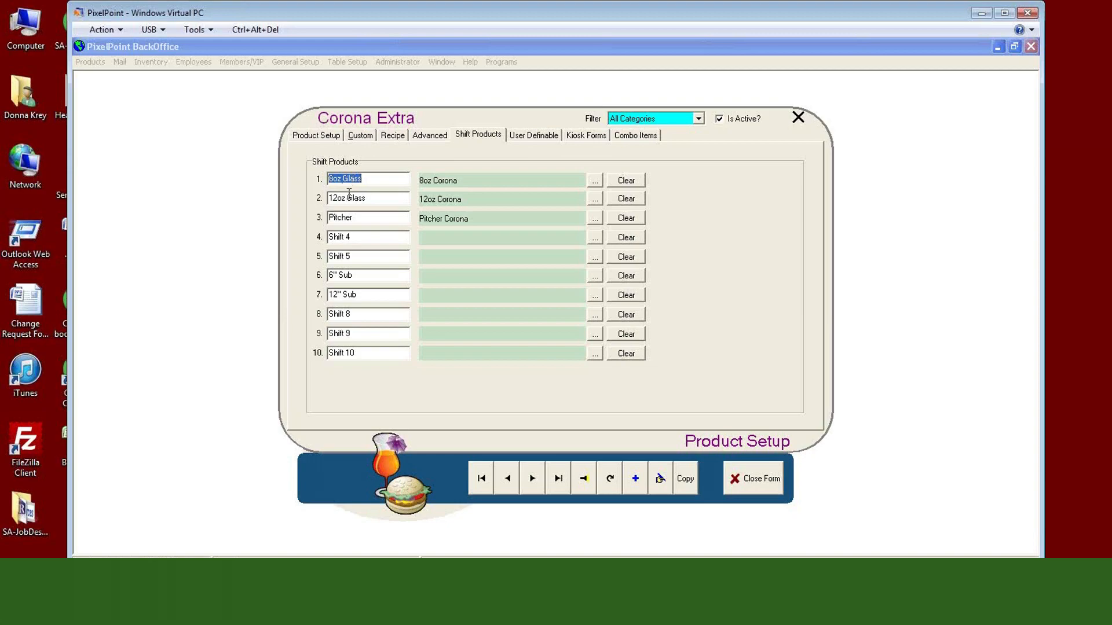
left_click(354, 217)
Show Corona Extra's user-definable fields and view the value choices of the Domestic field without changing it
left_click(530, 139)
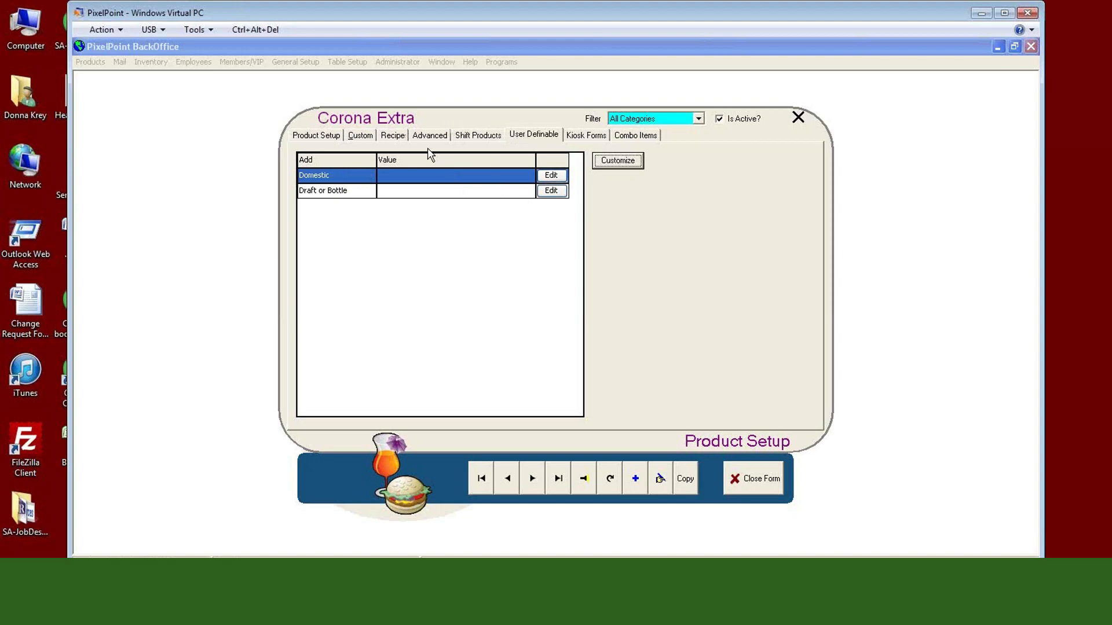
left_click(550, 176)
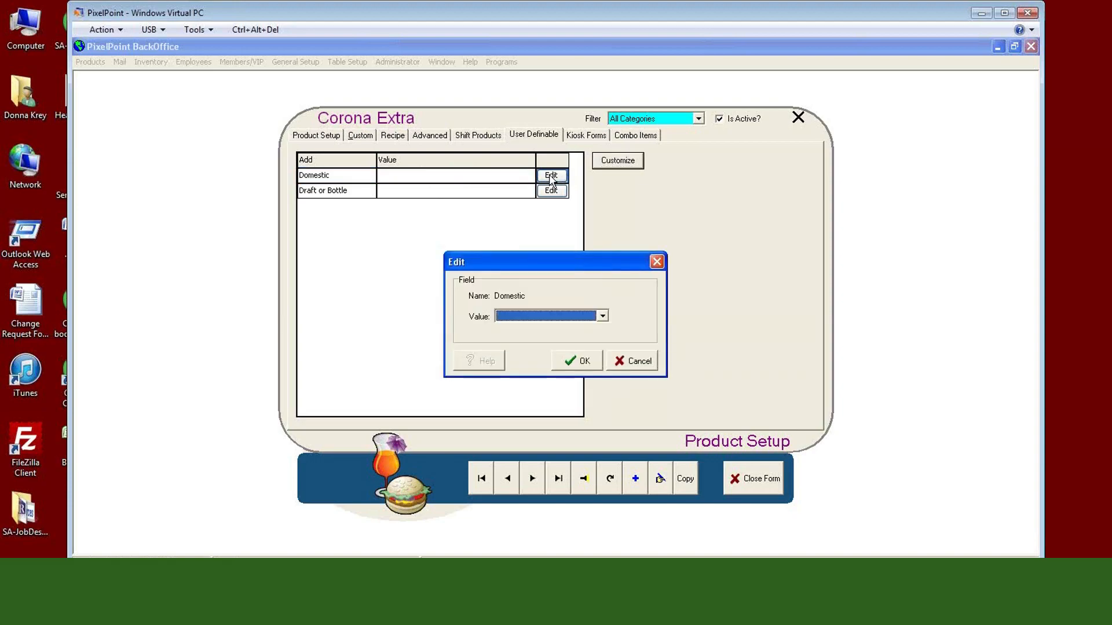
left_click(602, 316)
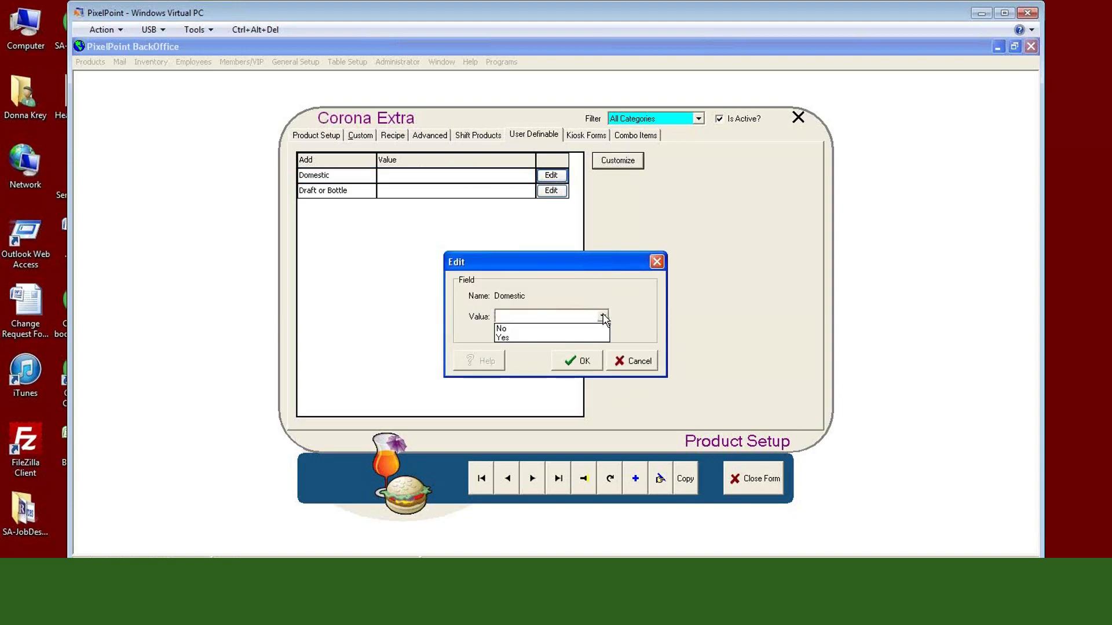
left_click(604, 318)
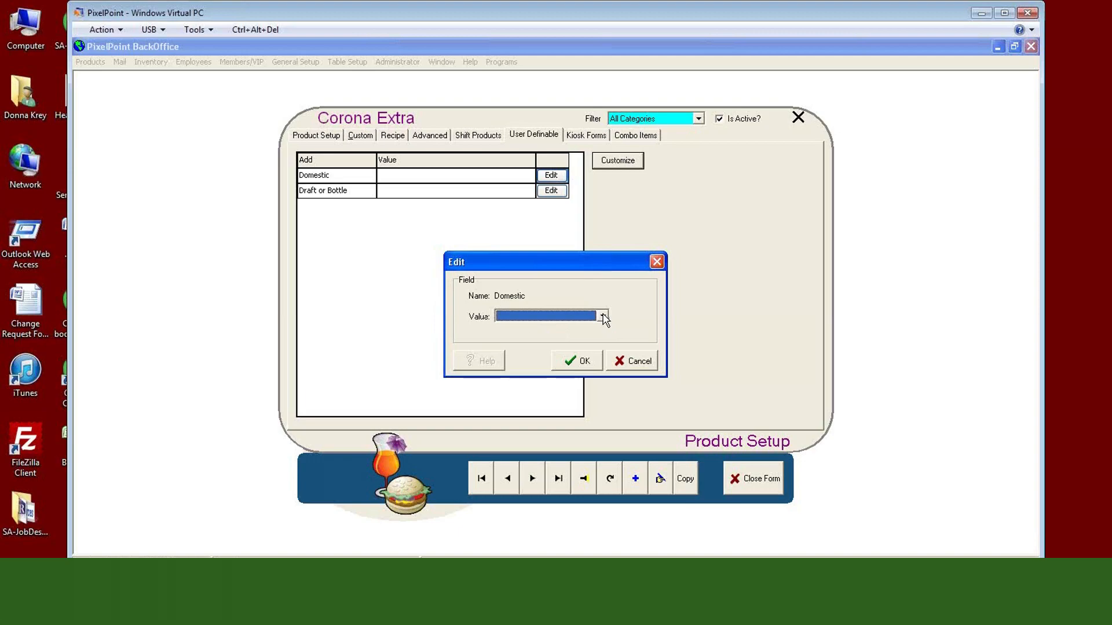
left_click(634, 363)
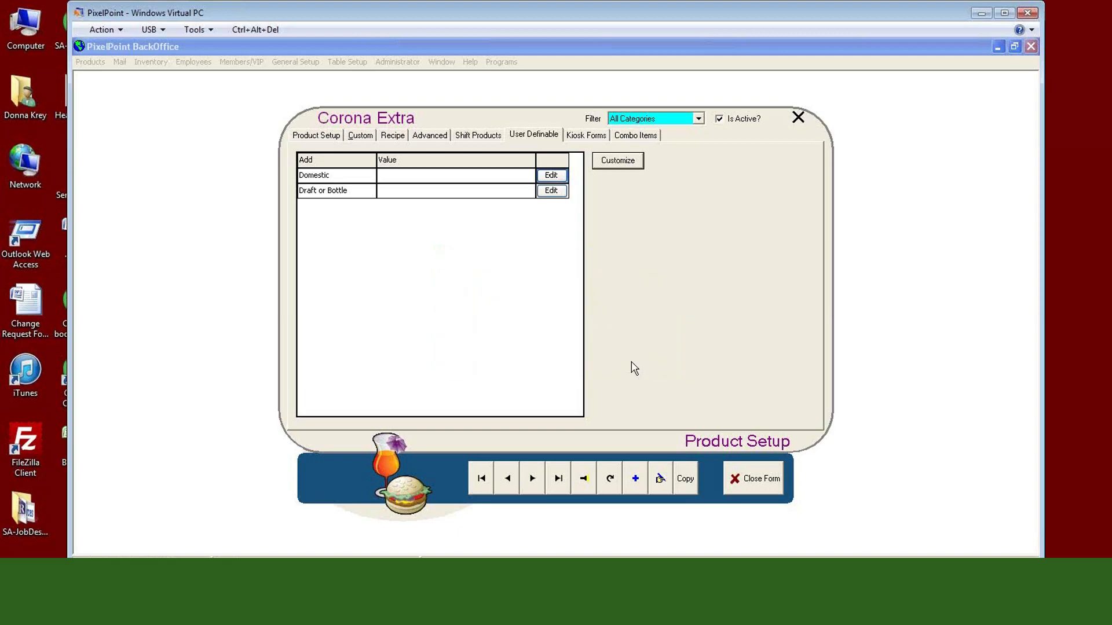
View the value choices of the Draft or Bottle field, and cancel without picking one
left_click(550, 195)
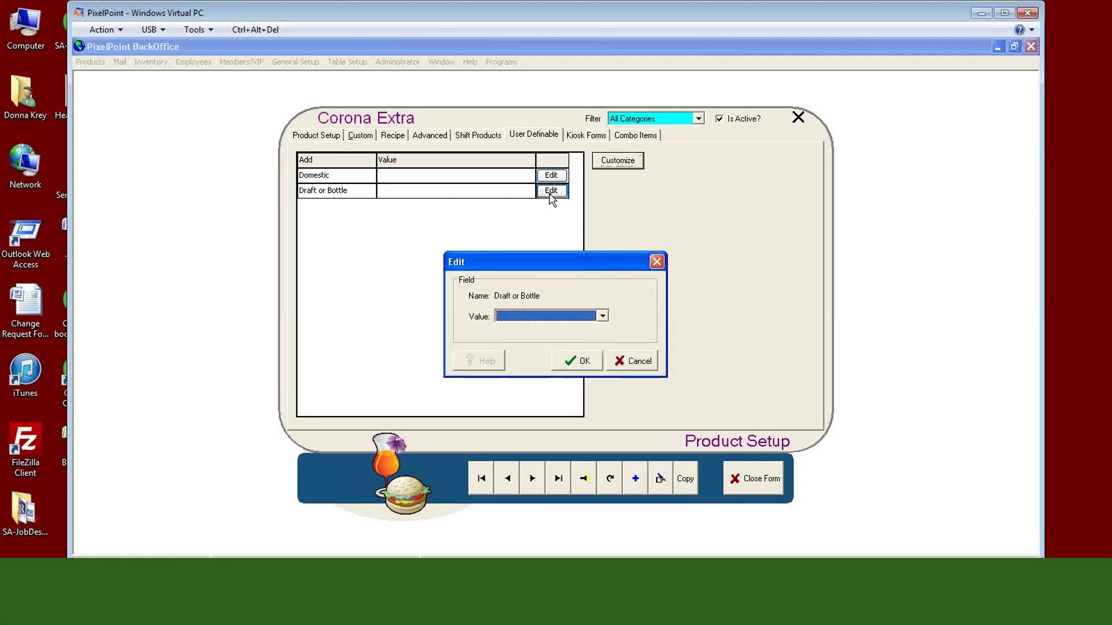
left_click(603, 318)
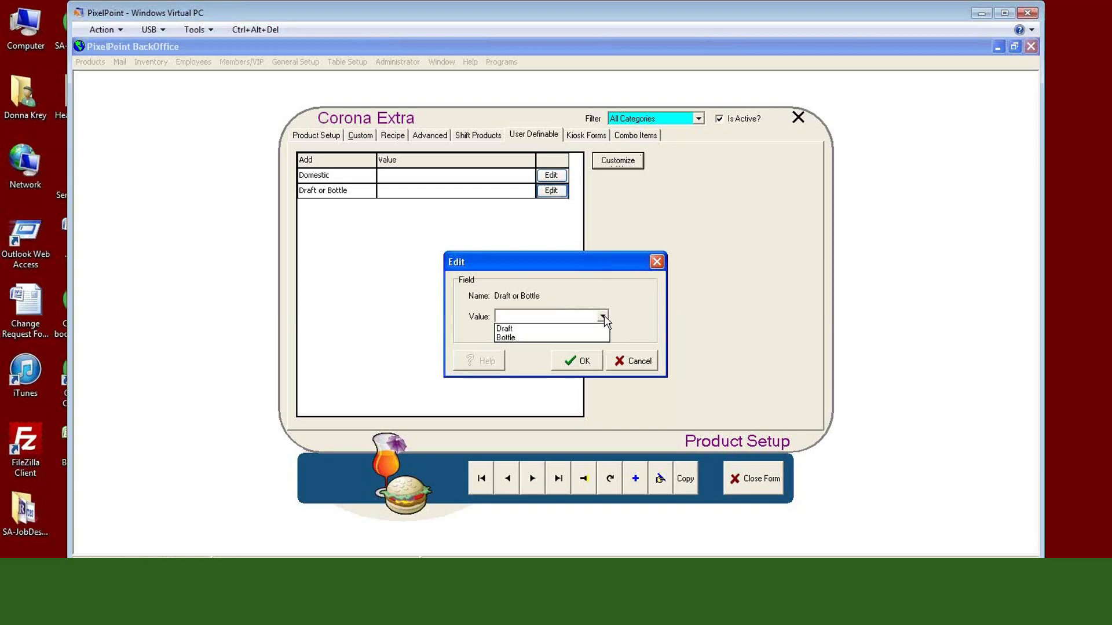
left_click(650, 372)
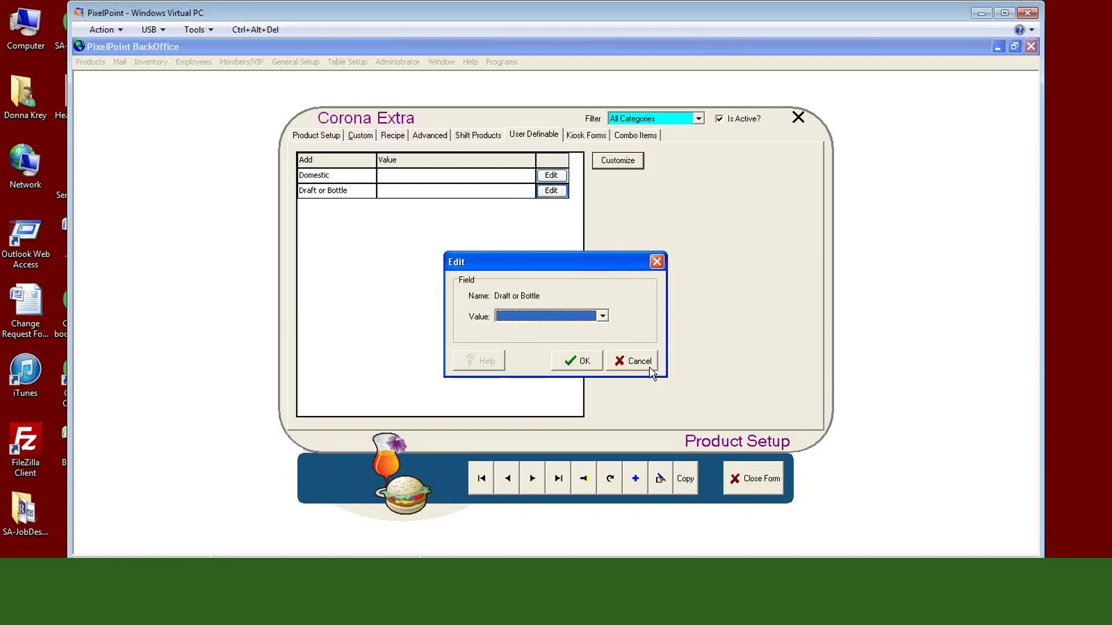
left_click(651, 371)
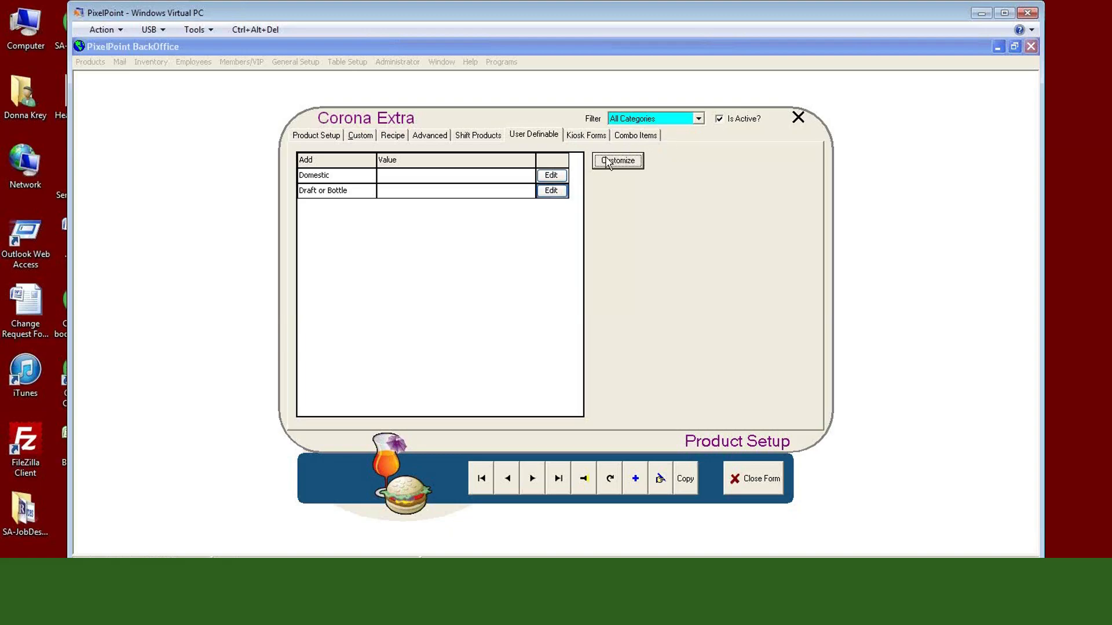
Compare Corona Extra's kiosk modify screens and forced questions with the forced questions in its general product settings
left_click(584, 137)
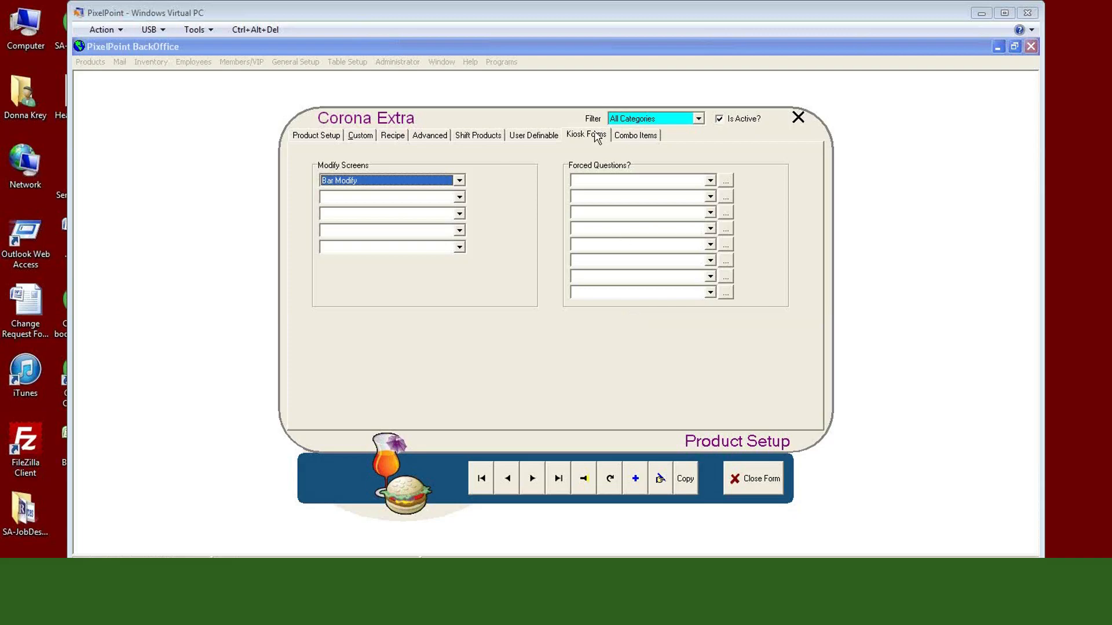
left_click(313, 138)
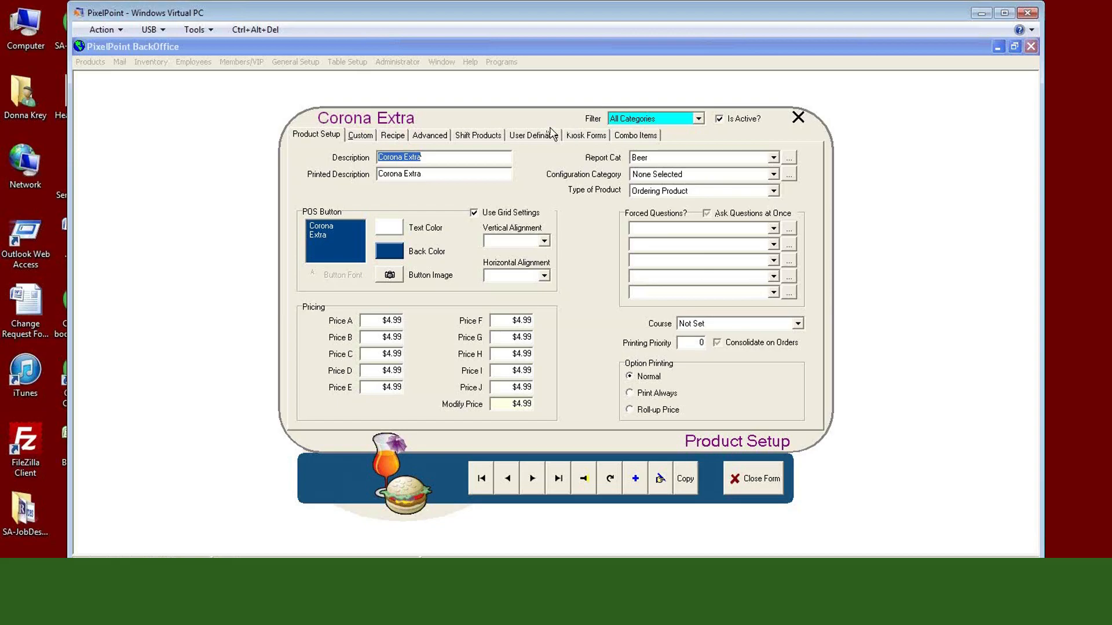
left_click(577, 135)
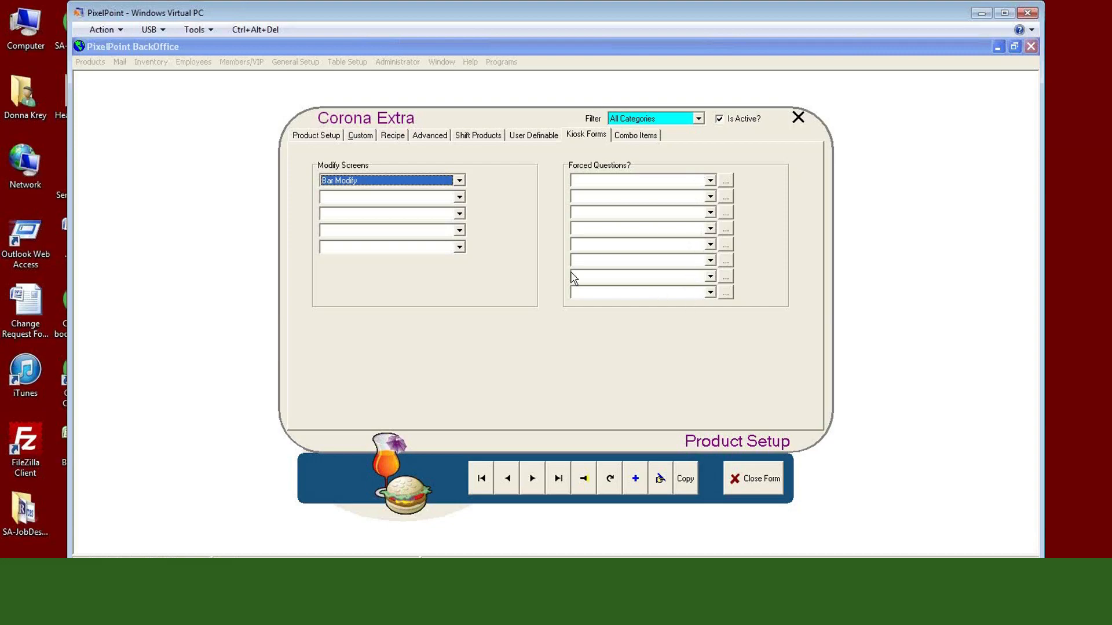
Close the product form and search the station policies in Policy Setup for "question"
left_click(765, 478)
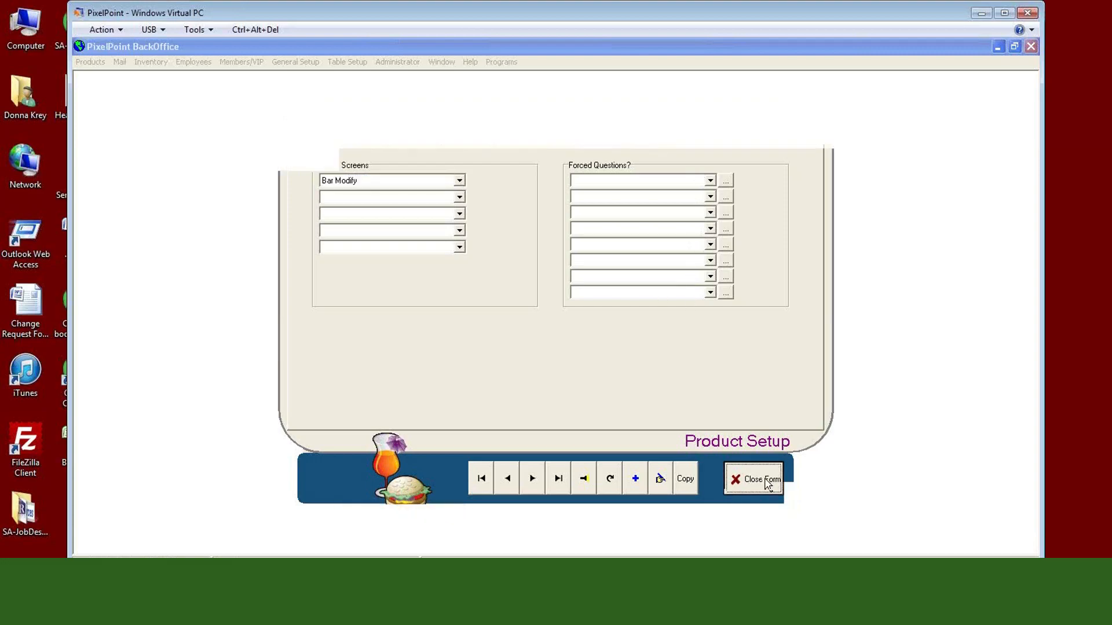
left_click(397, 62)
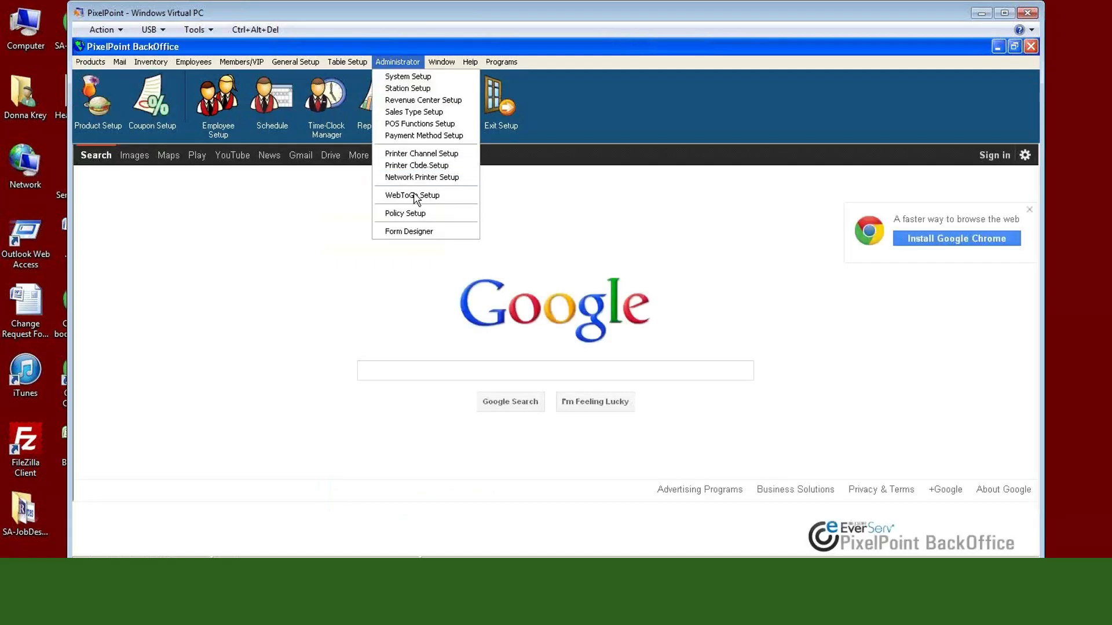
left_click(411, 214)
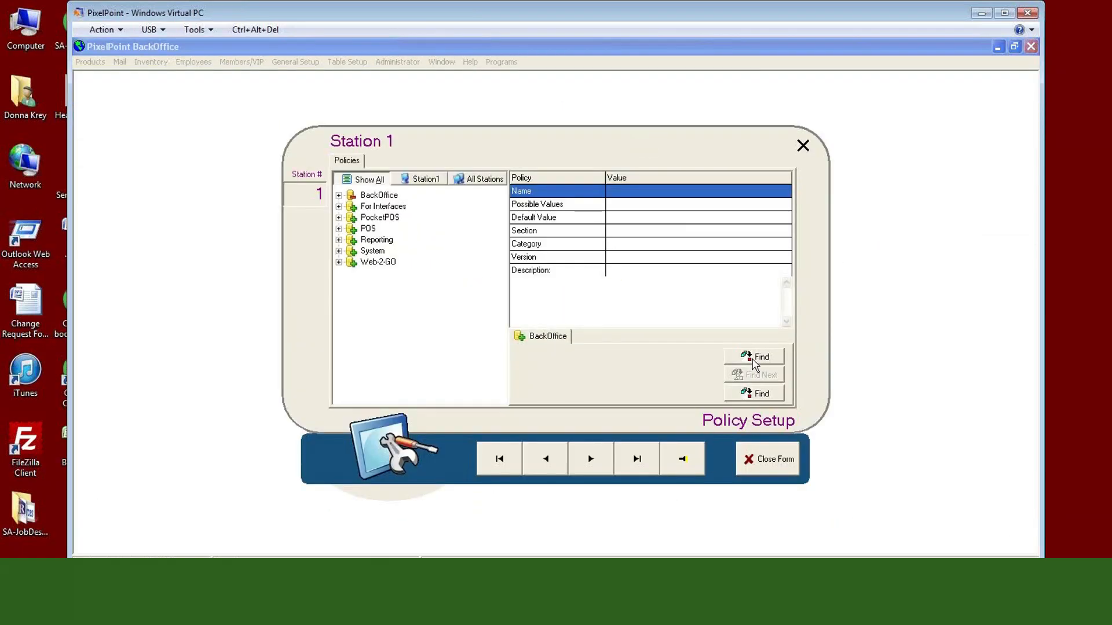
left_click(754, 358)
type("question")
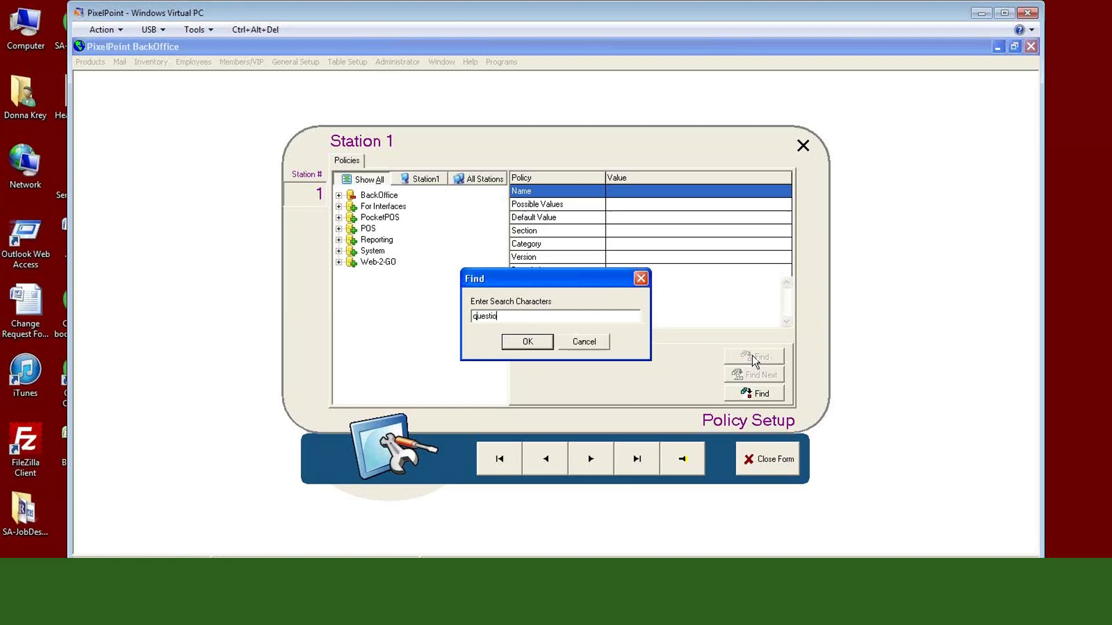
key("Return")
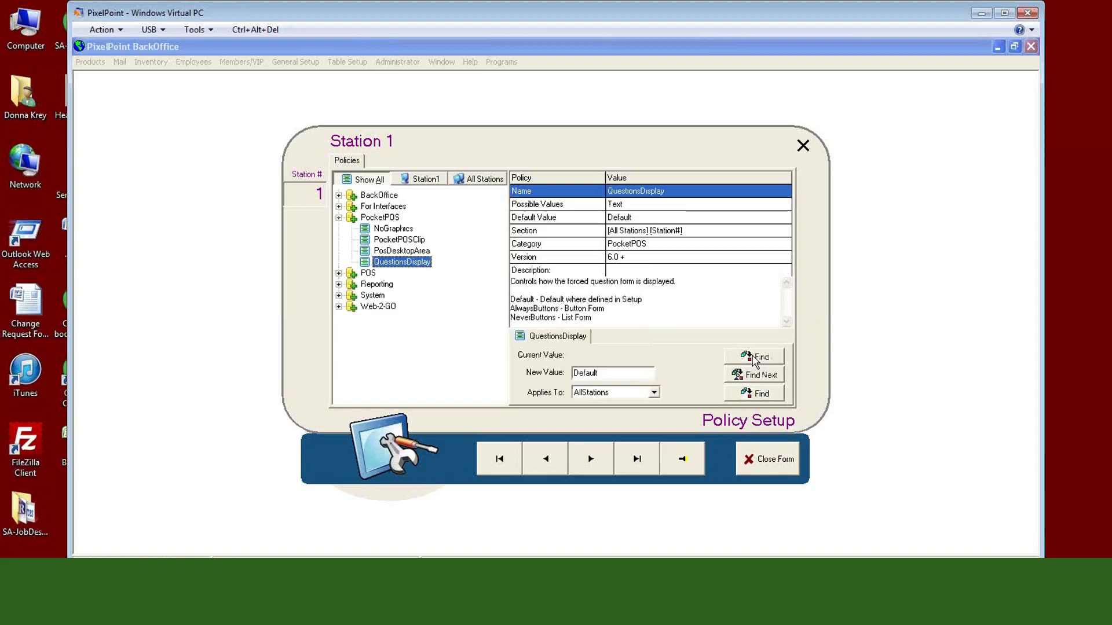
Step through the further "question" matches to the UseQuestions policy and read its description
left_click(777, 378)
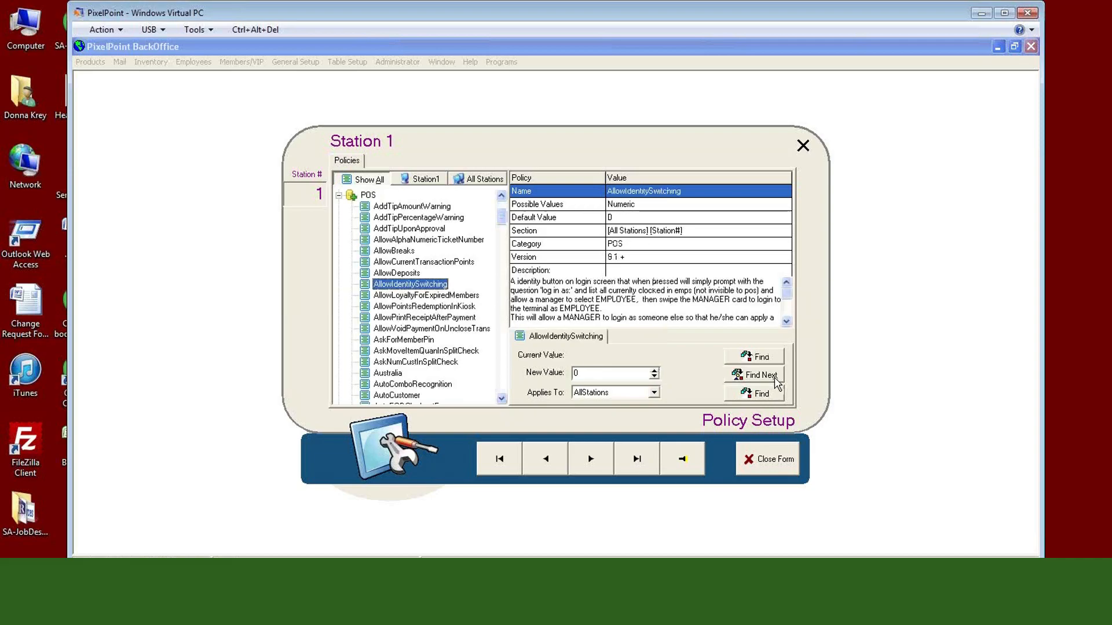
left_click(776, 378)
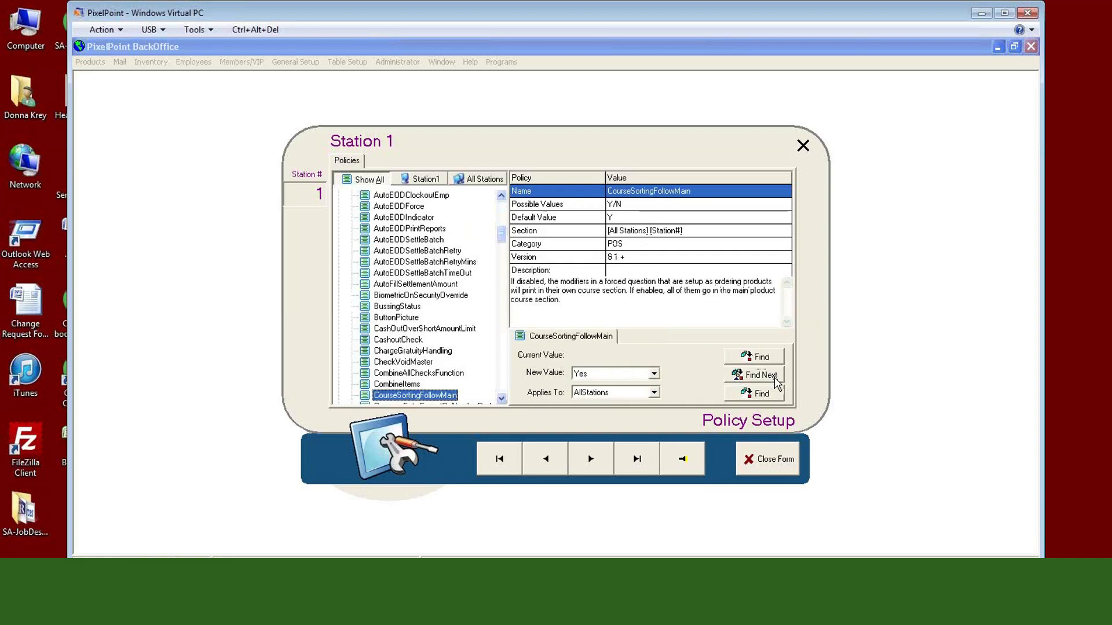
left_click(775, 378)
left_click(775, 378)
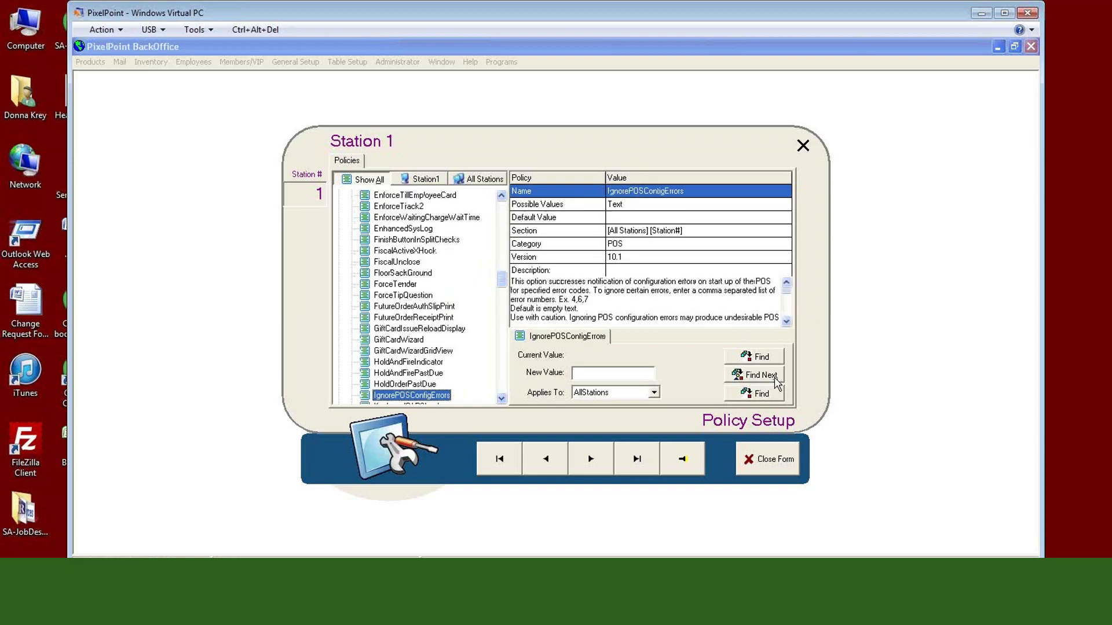
left_click(775, 378)
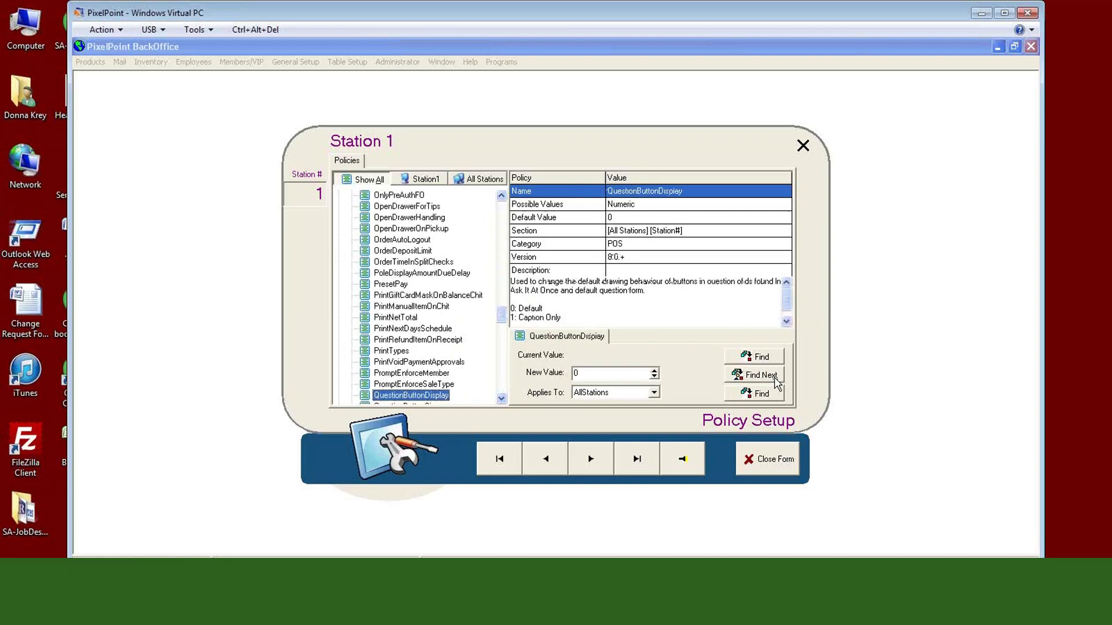
left_click(776, 381)
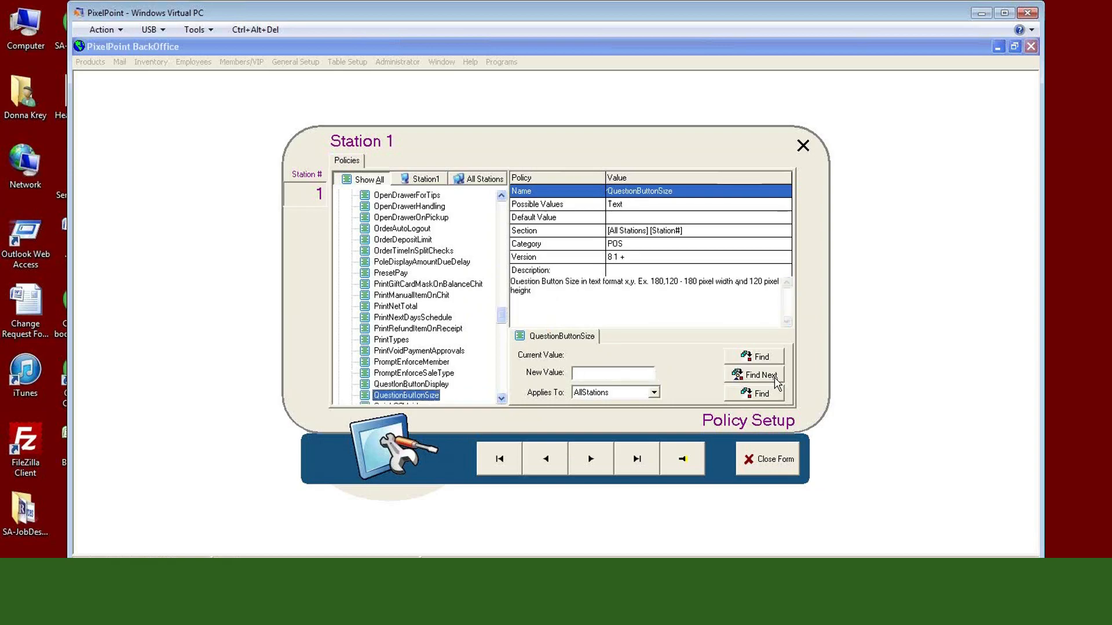
left_click(777, 381)
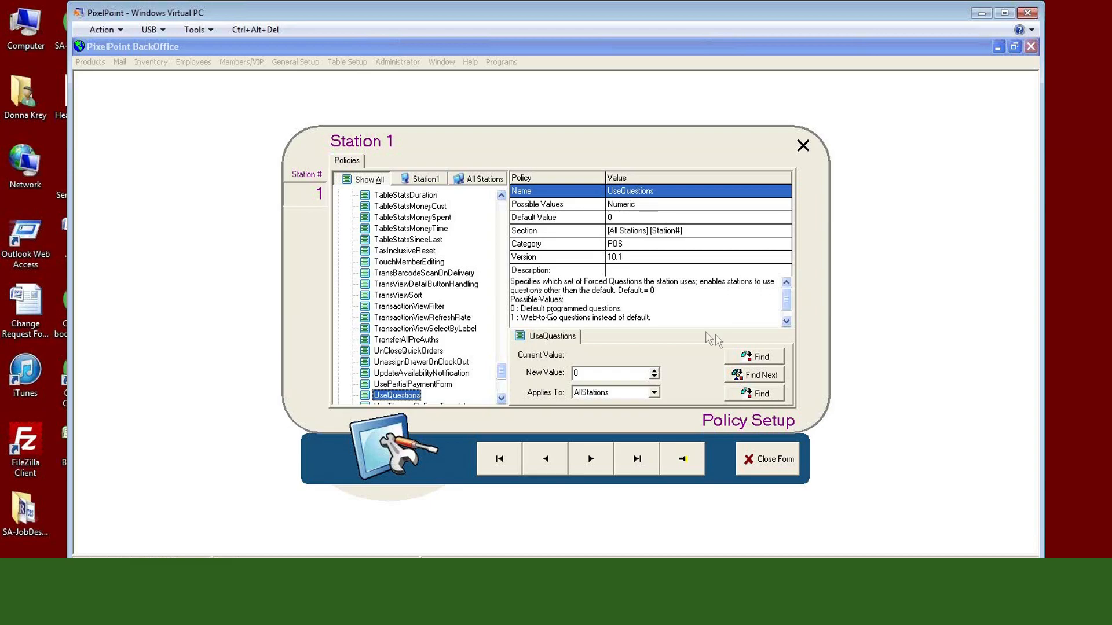
Read the remaining possible values of the UseQuestions policy, and switch the policy form to Station 4
left_click(785, 322)
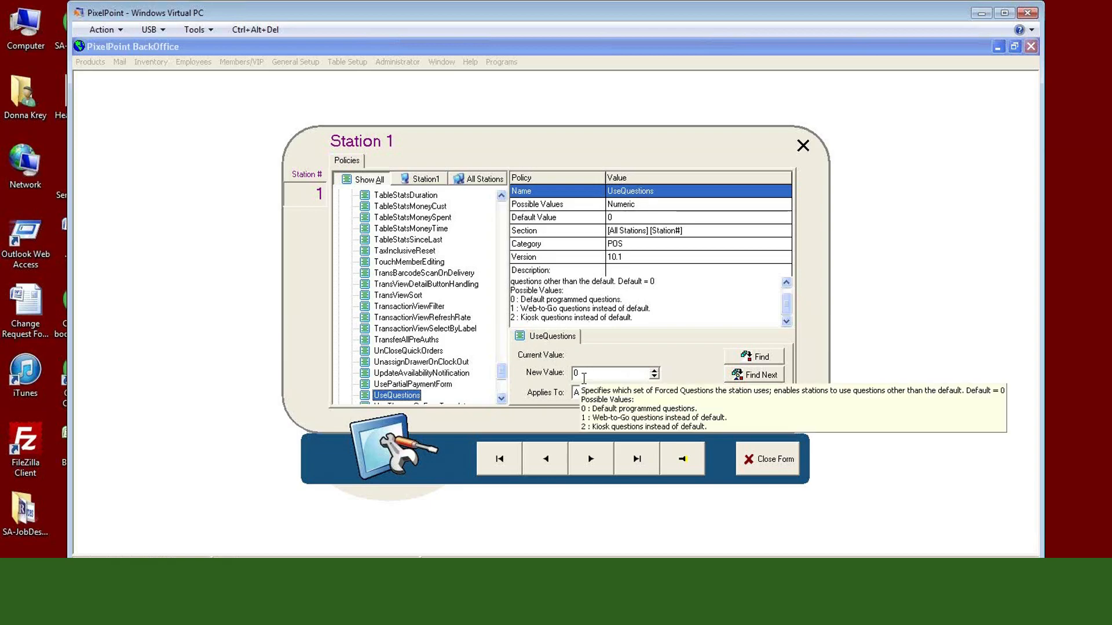
left_click(681, 463)
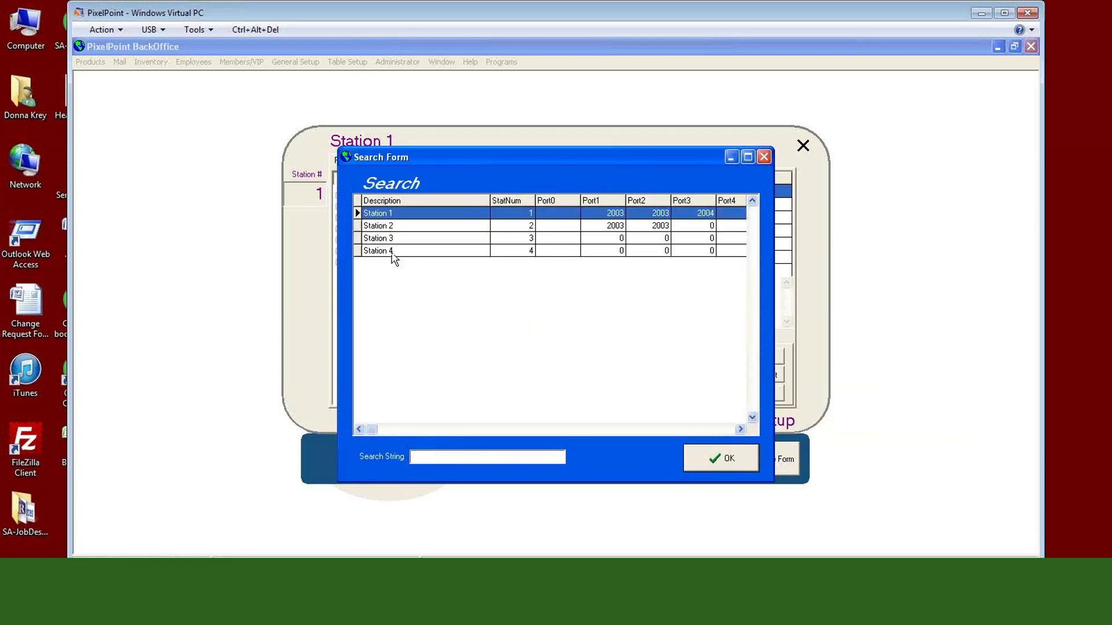
left_click(392, 252)
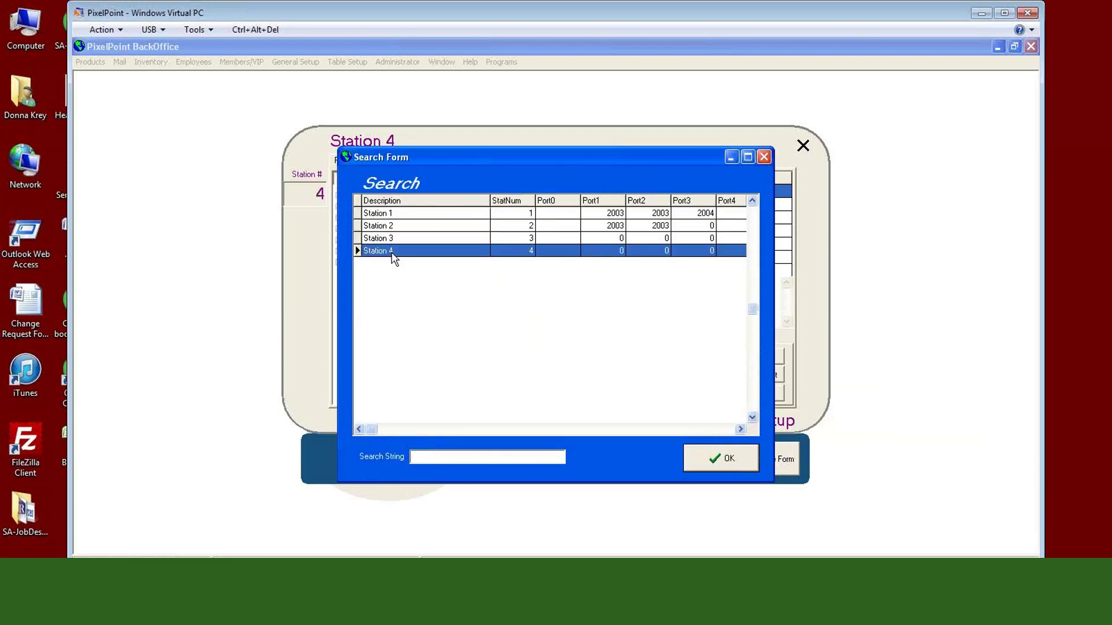
left_click(709, 459)
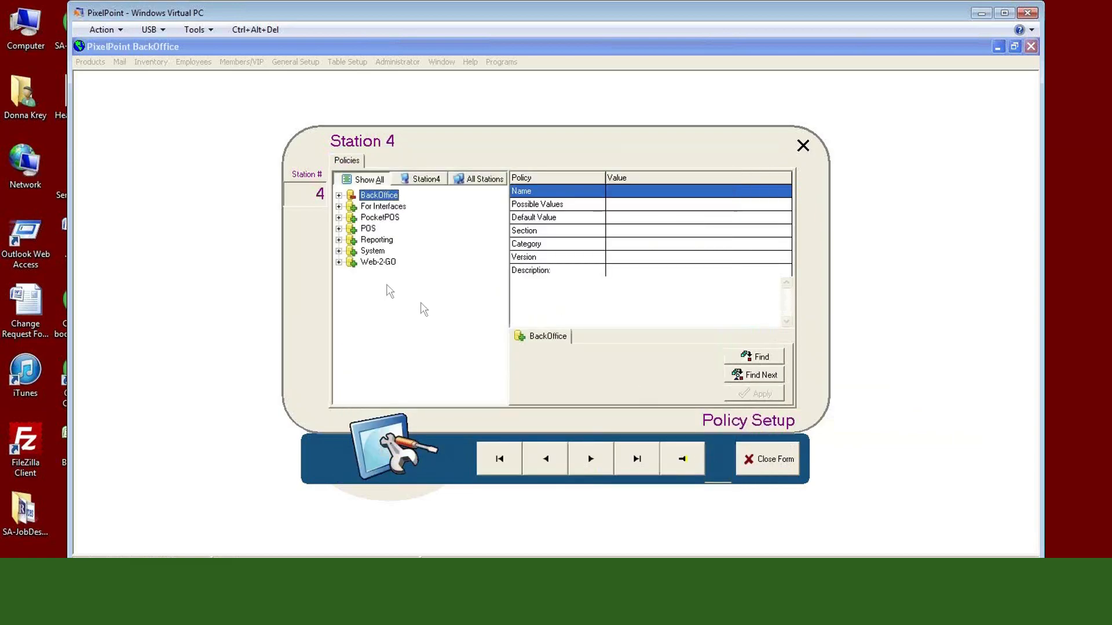
Search Station 4's policies for "question" and step through the matches to the UseQuestions policy
left_click(753, 360)
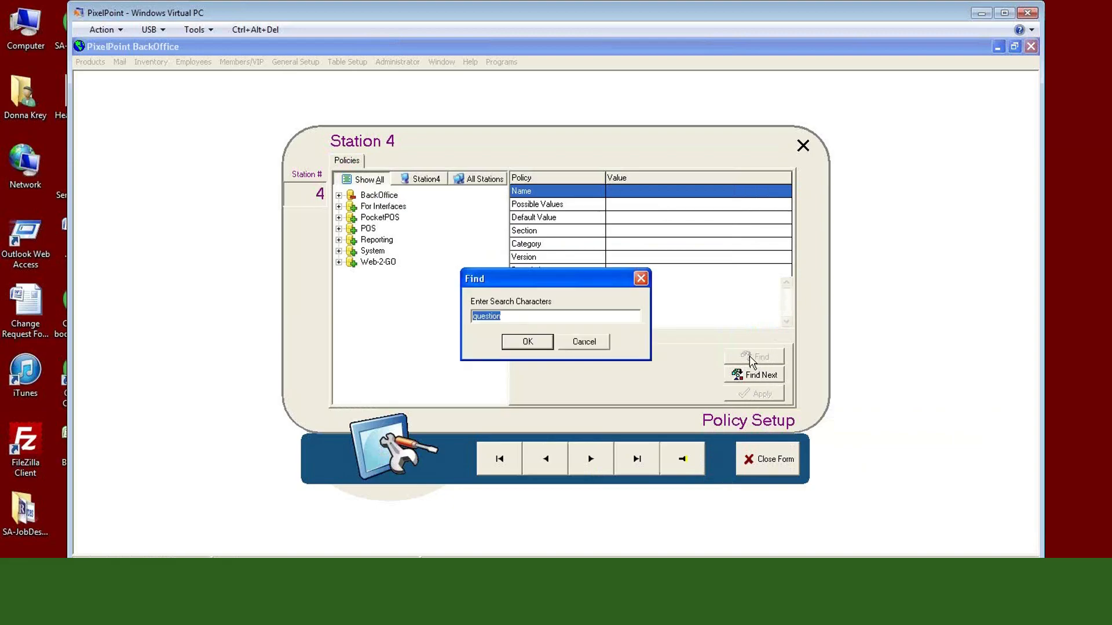
key("Return")
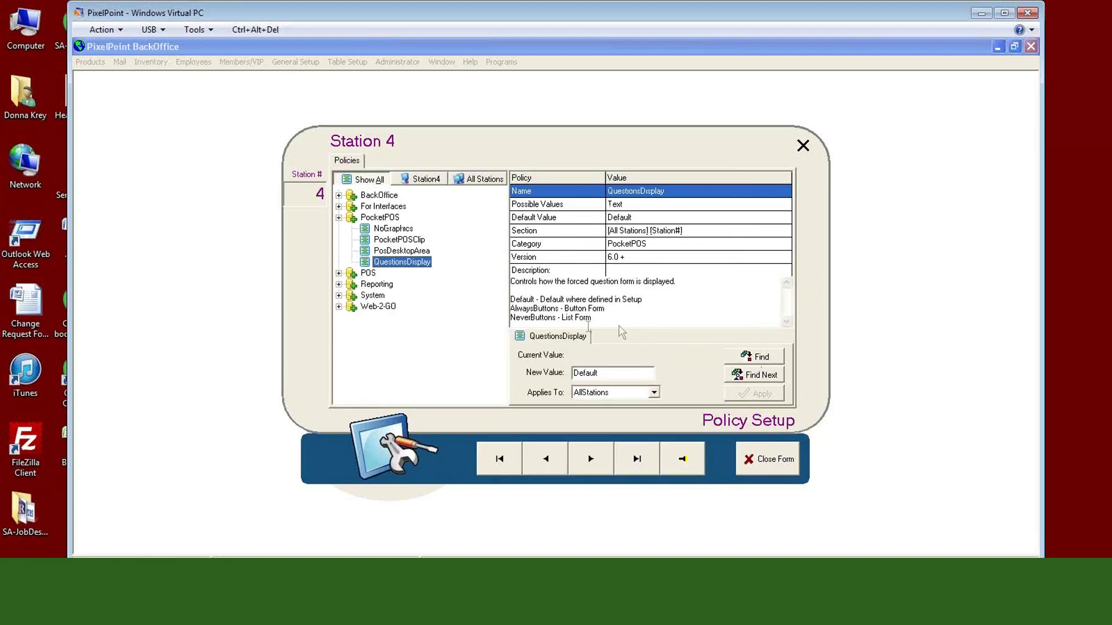
left_click(757, 377)
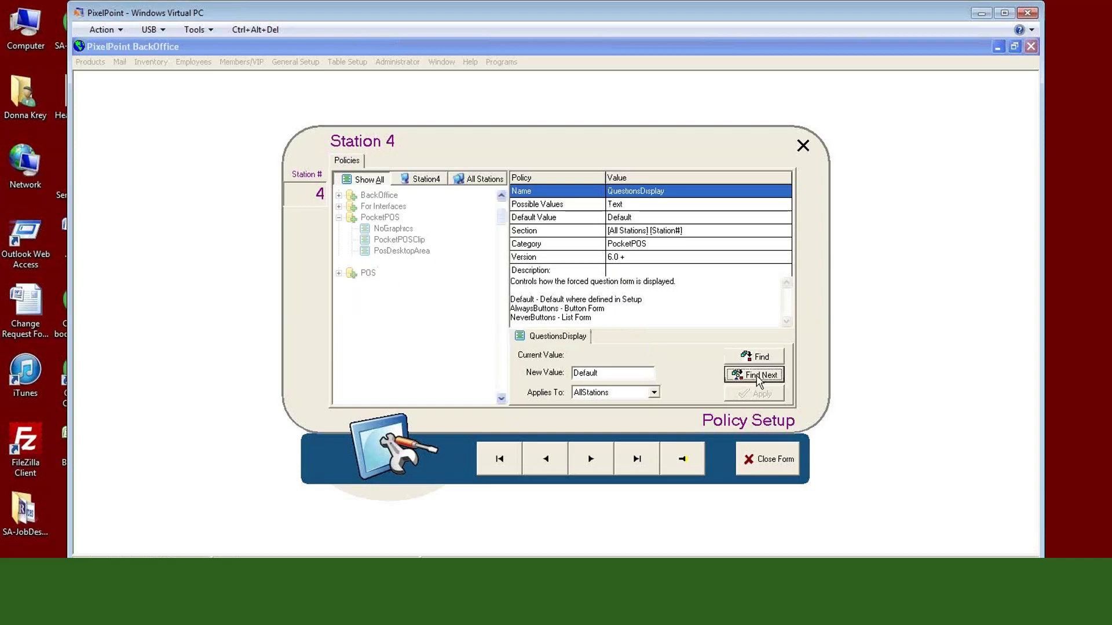
left_click(758, 379)
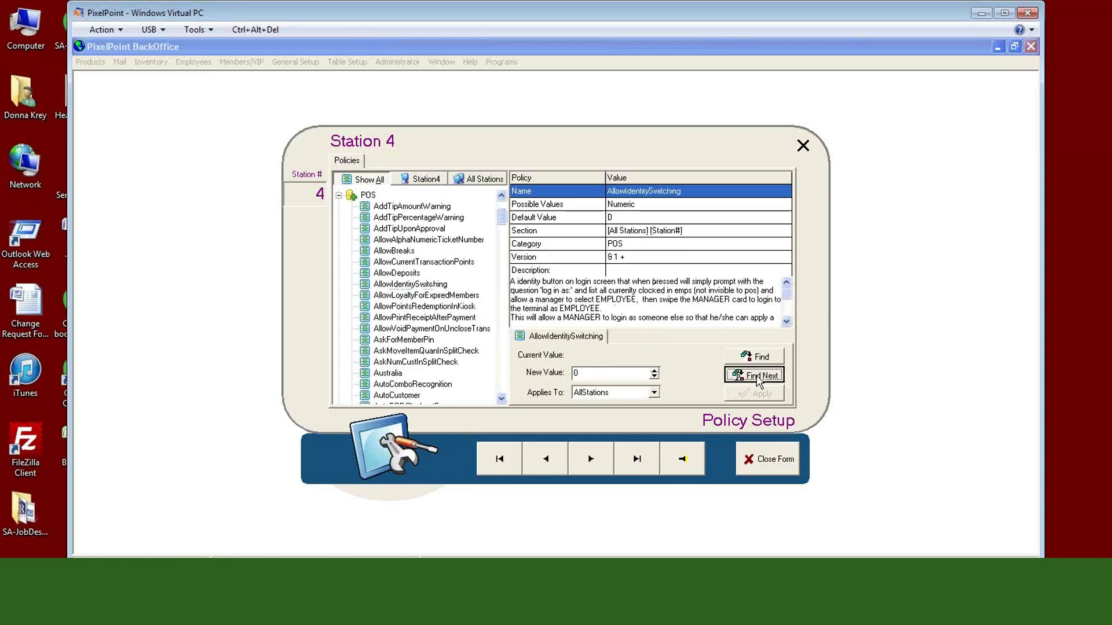
left_click(758, 378)
left_click(759, 378)
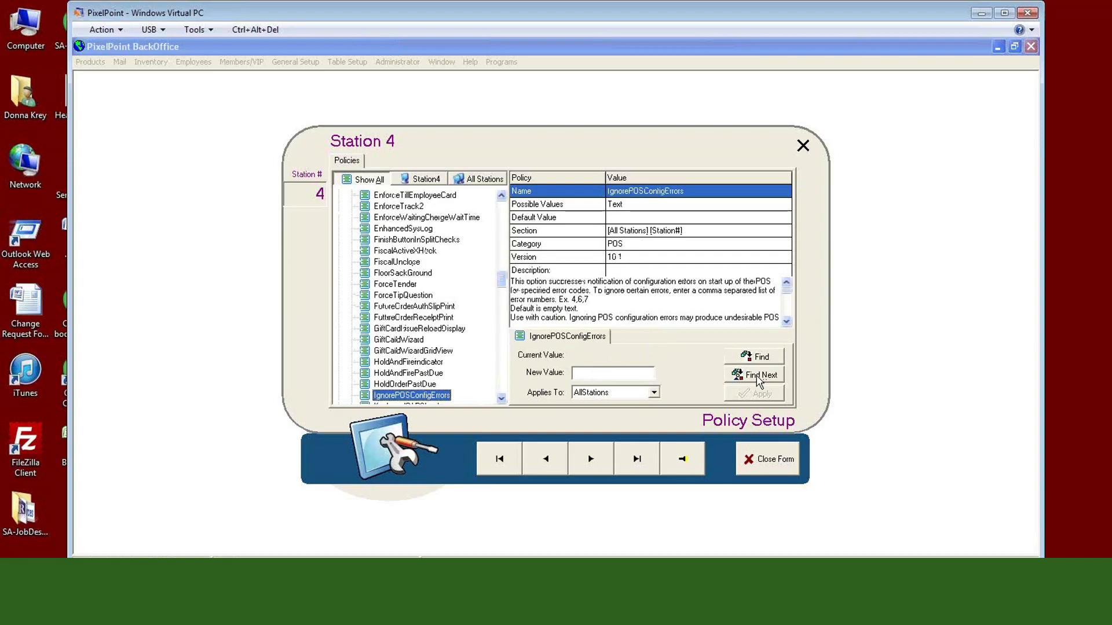
left_click(758, 377)
left_click(758, 378)
left_click(759, 377)
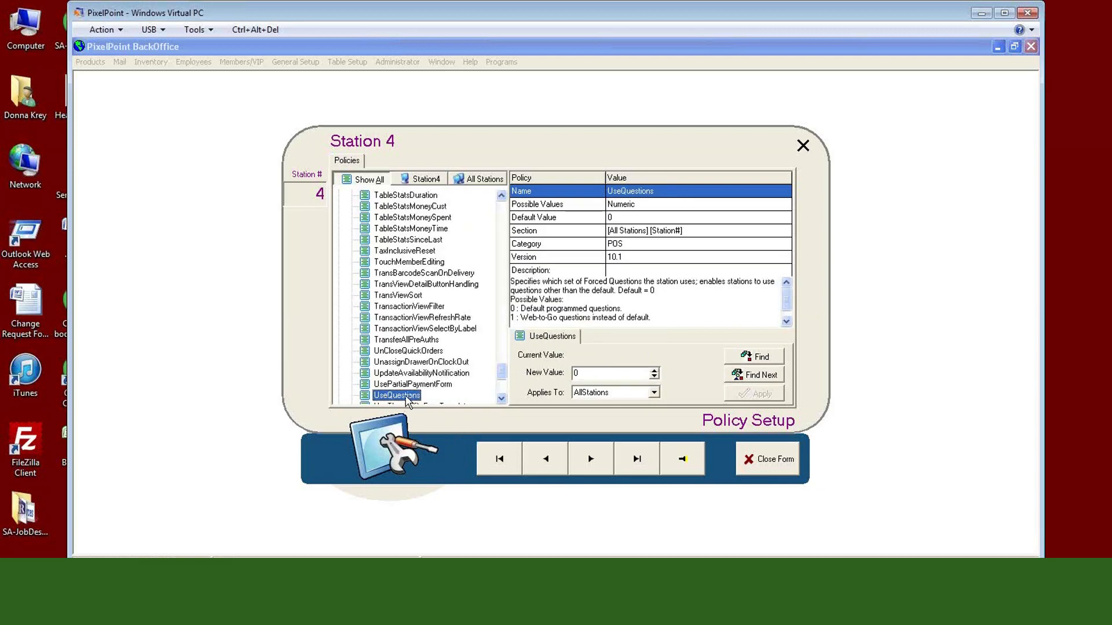
Set the UseQuestions policy to 2 (kiosk questions) for Station4 only, and apply the change
left_click(654, 393)
left_click(601, 416)
left_click(584, 375)
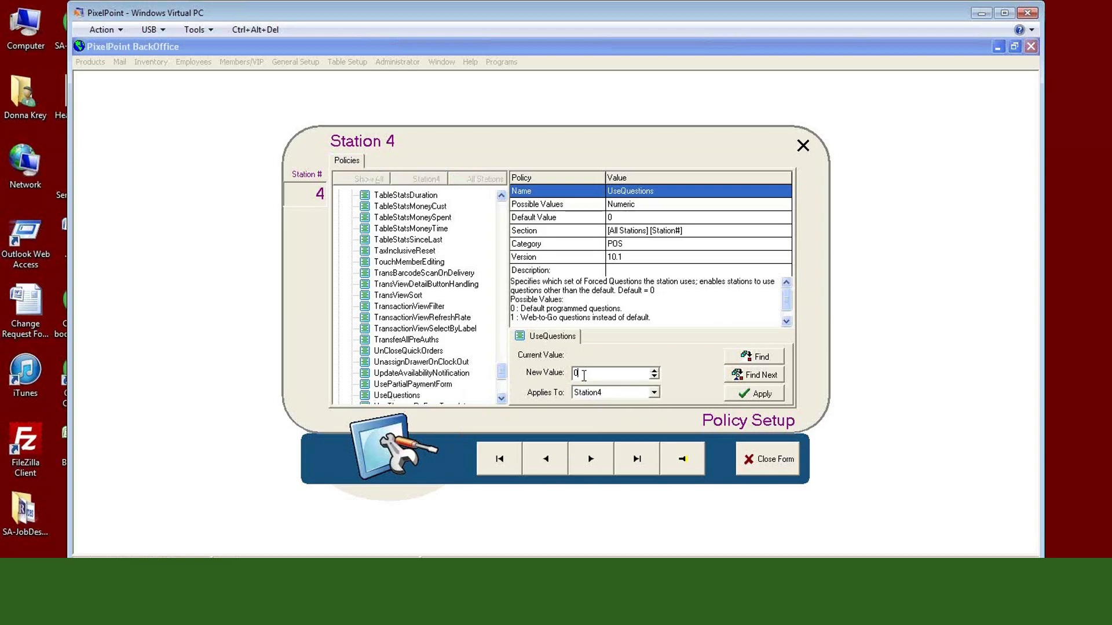
left_click(785, 322)
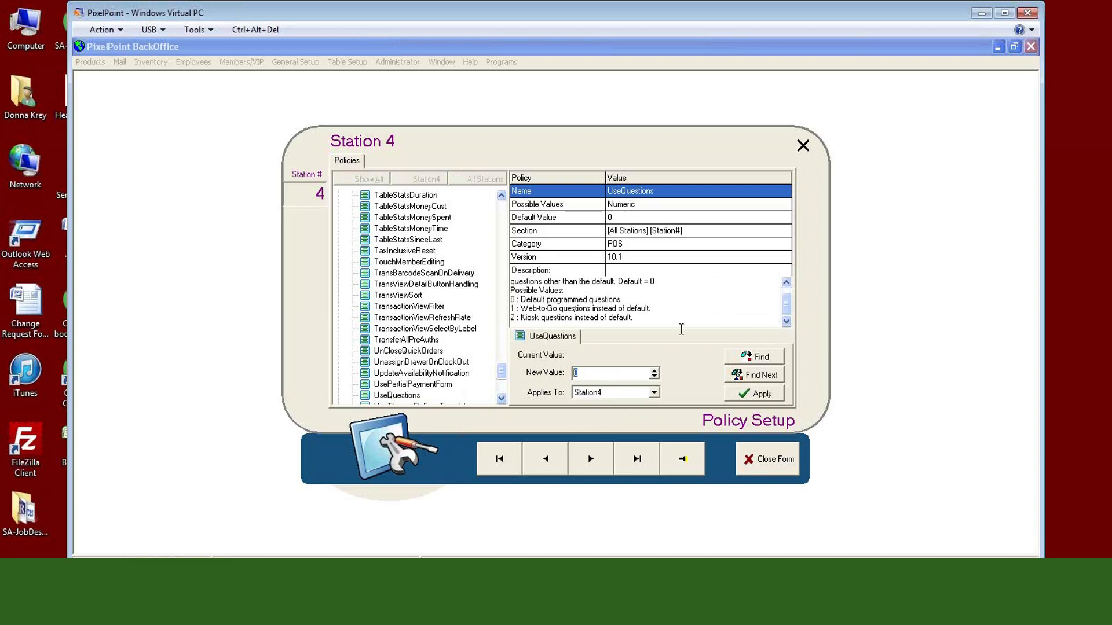
type("2")
left_click(753, 394)
left_click(529, 349)
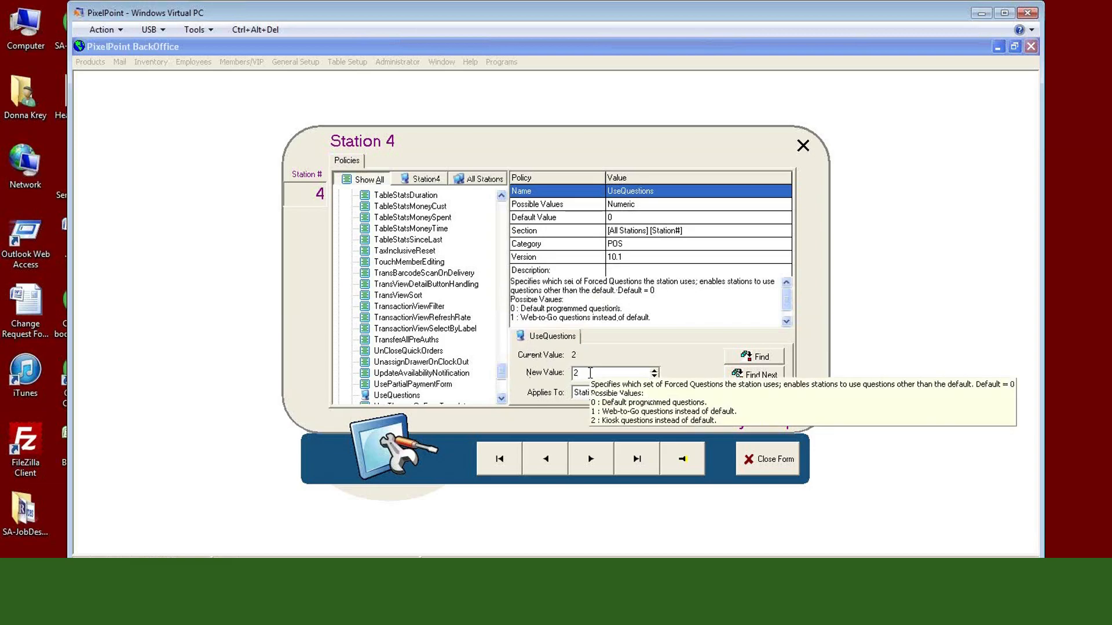
Close the policy form and open Product Setup
left_click(776, 470)
left_click(92, 62)
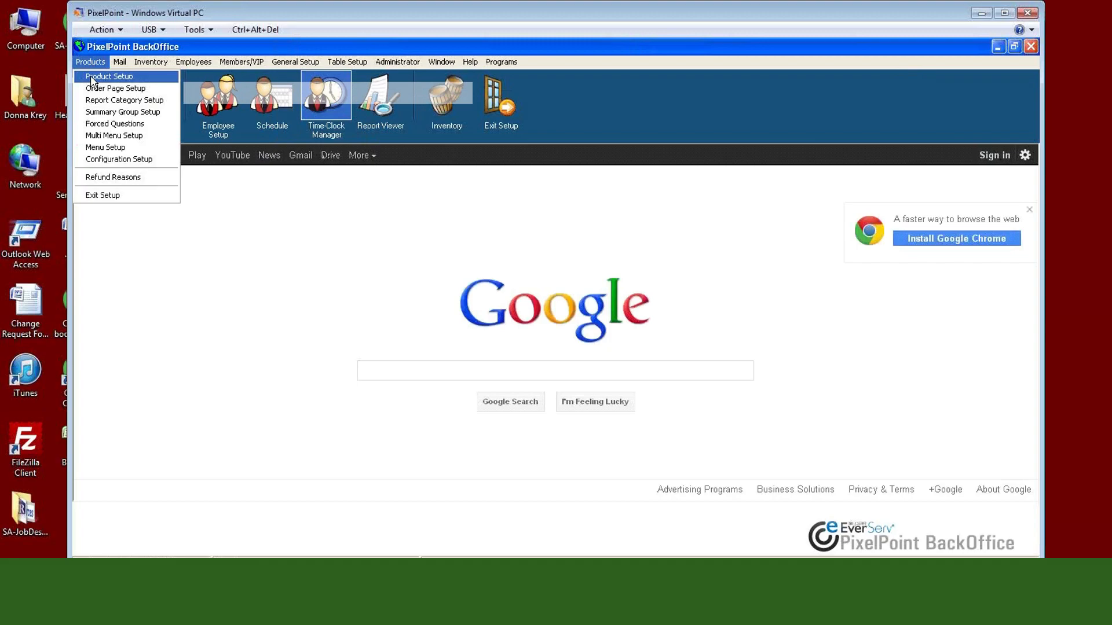
left_click(92, 77)
Compare the forced question slots in /as Appetizer's kiosk forms with those in its general product settings
left_click(600, 139)
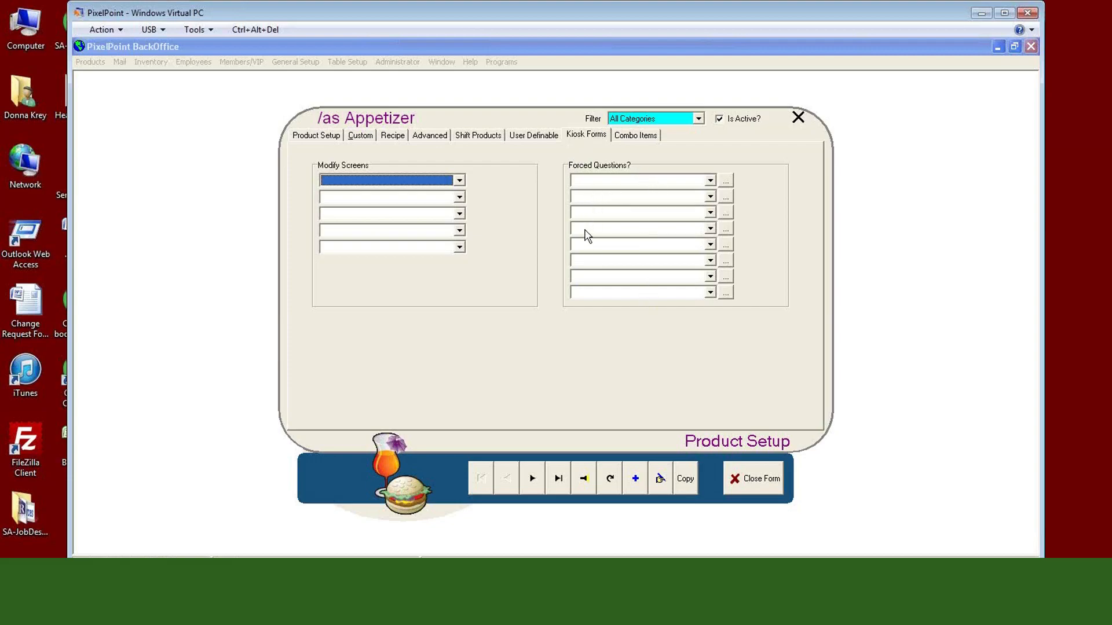
left_click(316, 136)
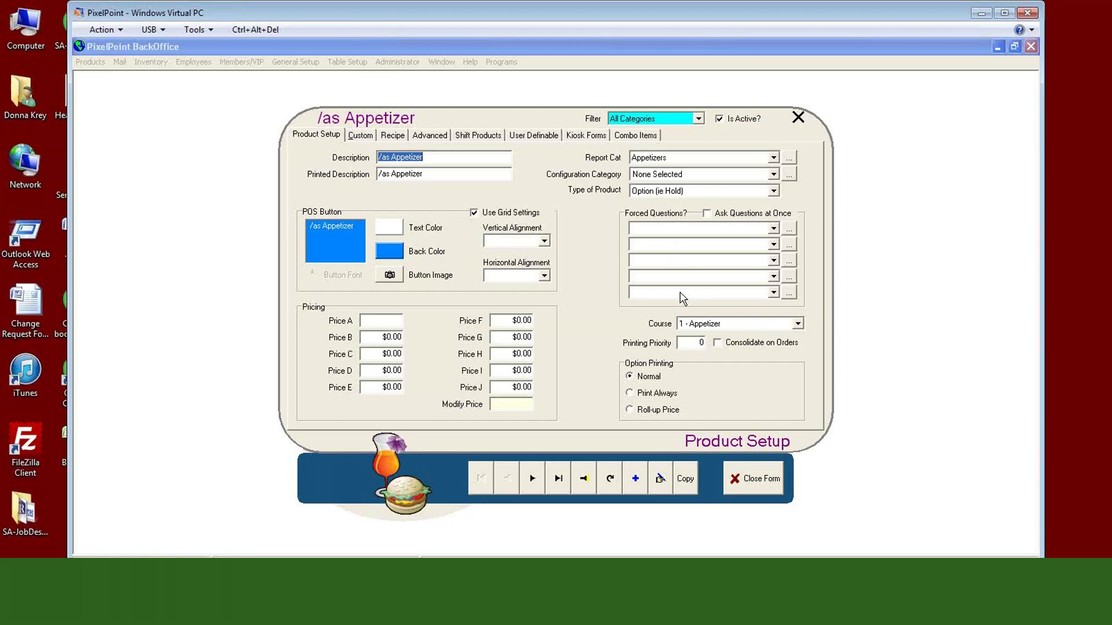
left_click(578, 139)
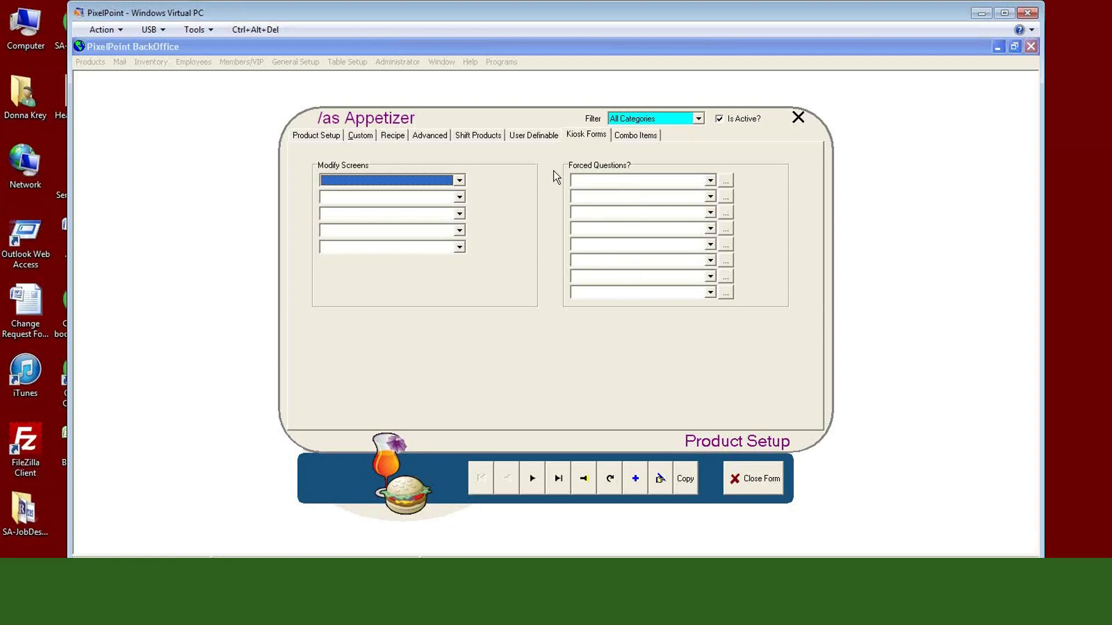
Show the product's combo items and open the product search
left_click(625, 138)
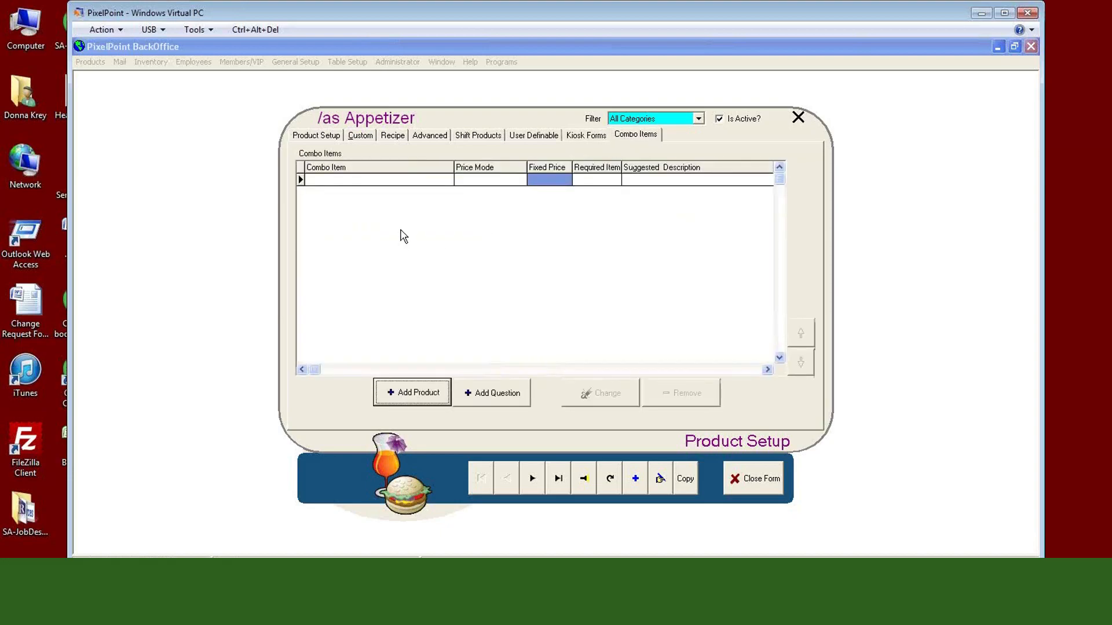
left_click(585, 484)
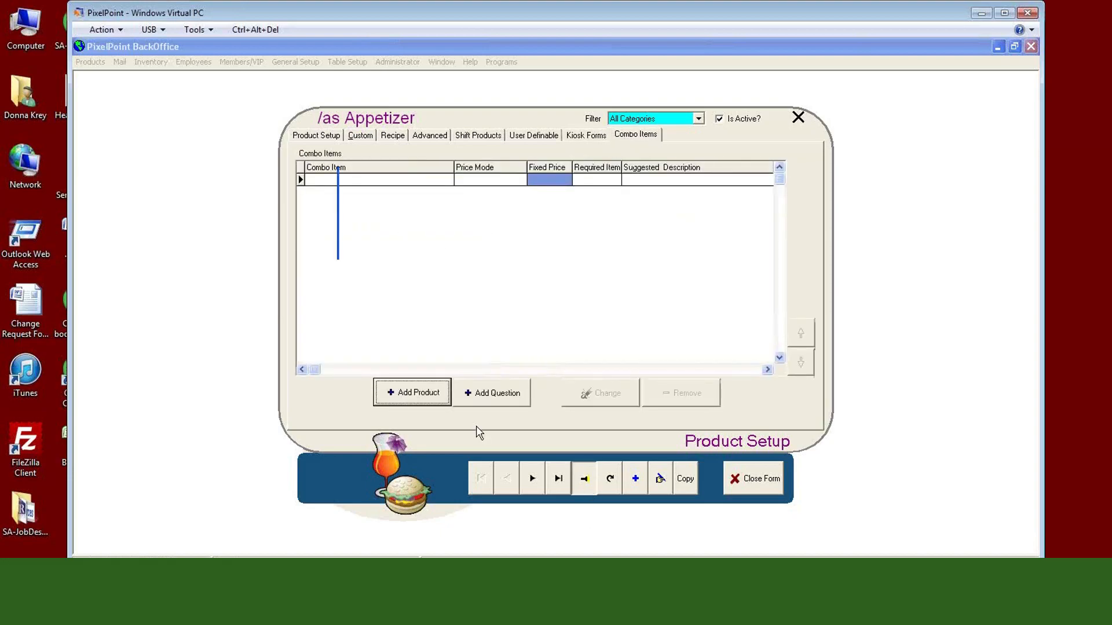
type("b")
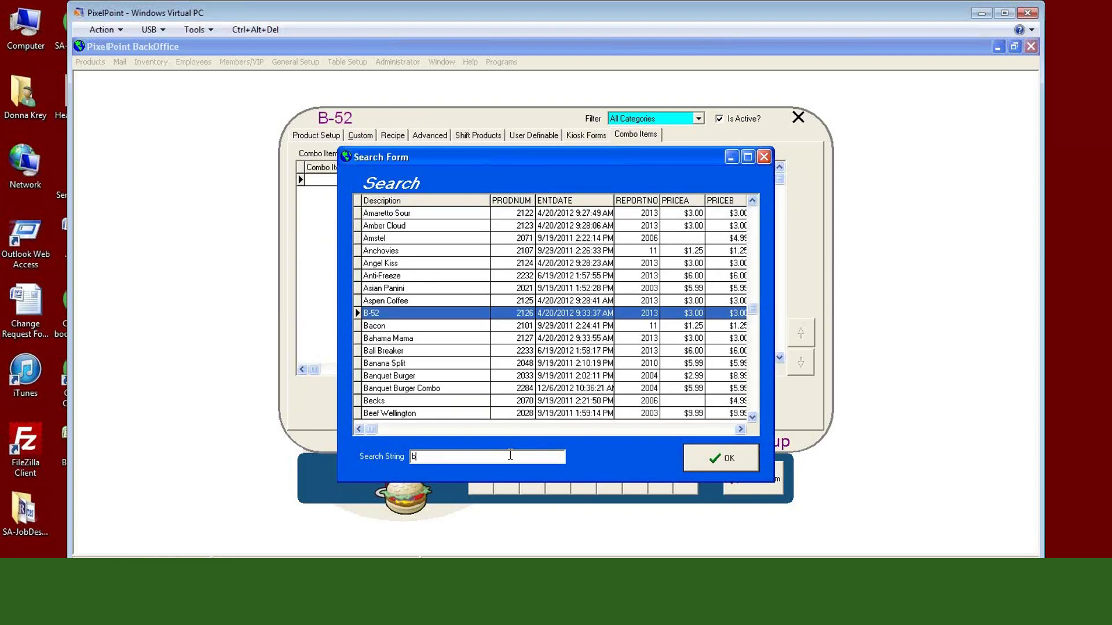
key("BackSpace")
type("combo dis")
key("BackSpace")
key("BackSpace")
key("BackSpace")
key("BackSpace")
key("BackSpace")
key("BackSpace")
key("BackSpace")
key("BackSpace")
key("BackSpace")
Search the products for "burger" and load the Burrito Combo product
type("burger")
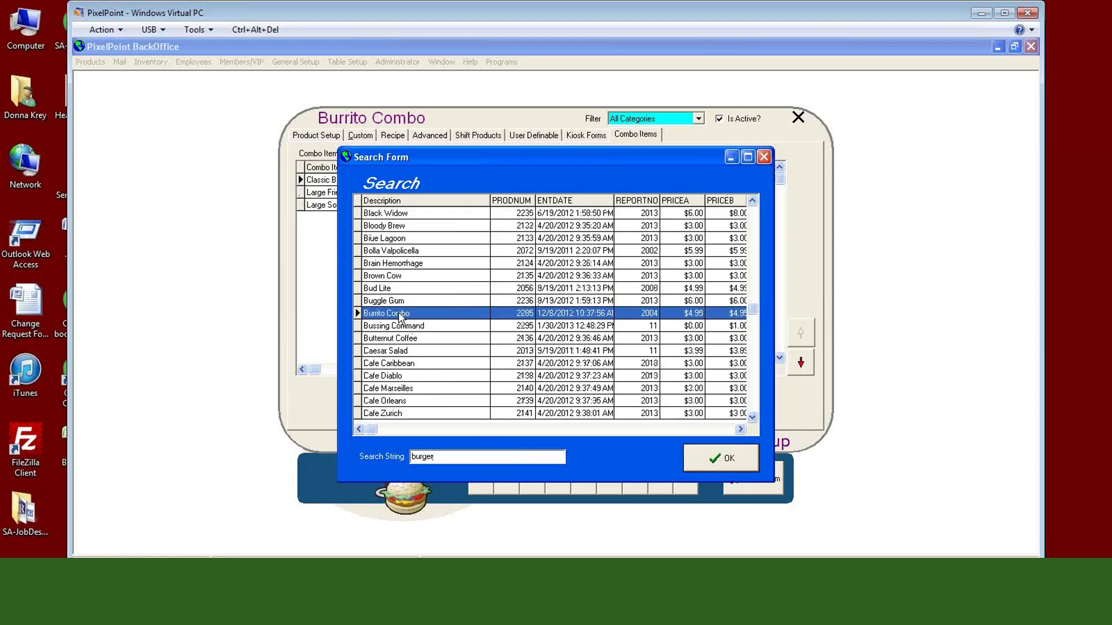
left_click(731, 458)
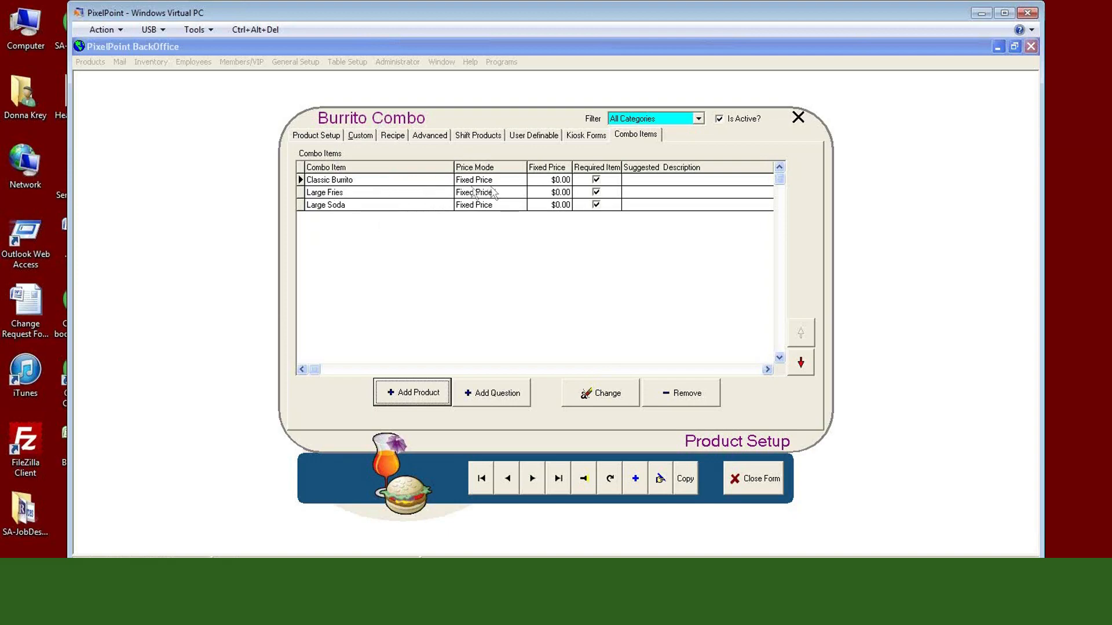
Review the price mode, fixed price, required setting and suggested description of Burrito Combo's burrito, fries and soda items
left_click(470, 180)
left_click(468, 193)
left_click(466, 206)
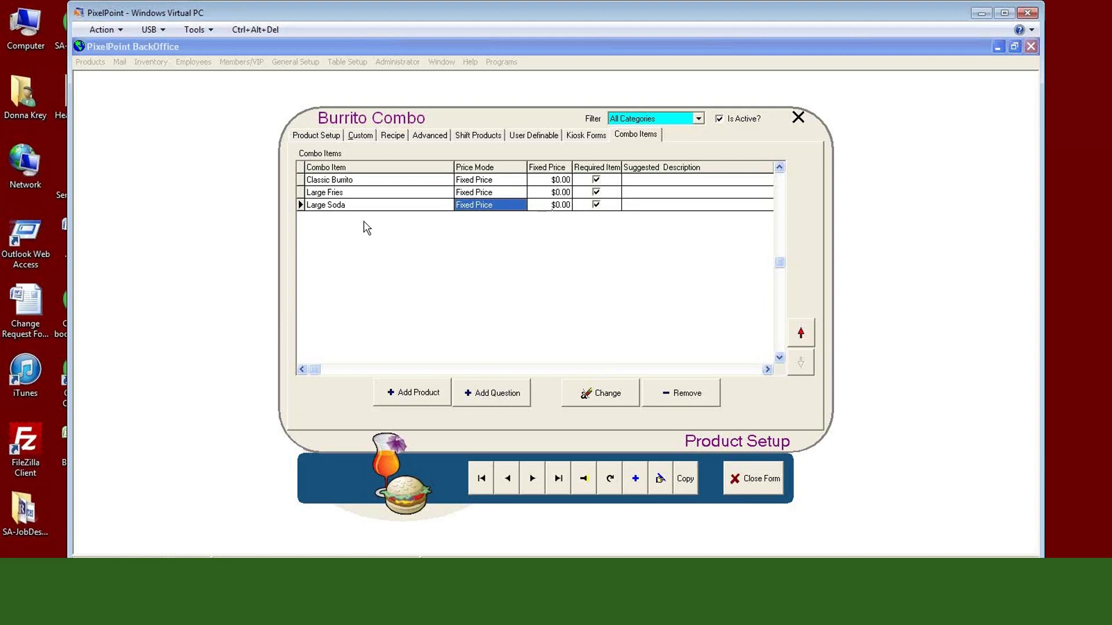
left_click(345, 209)
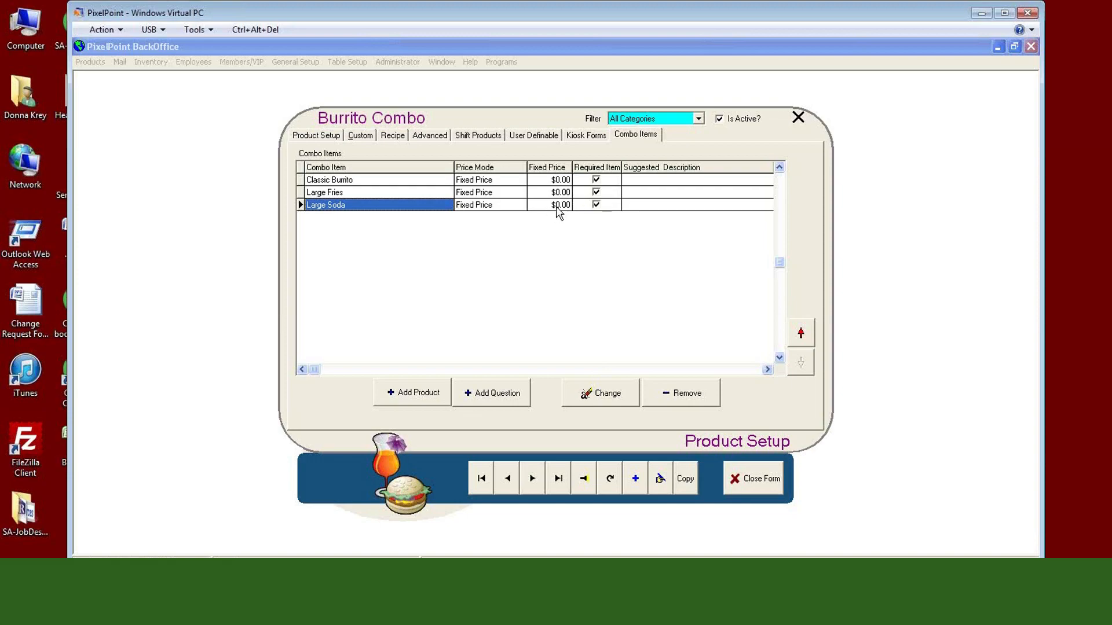
left_click(596, 205)
left_click(315, 182)
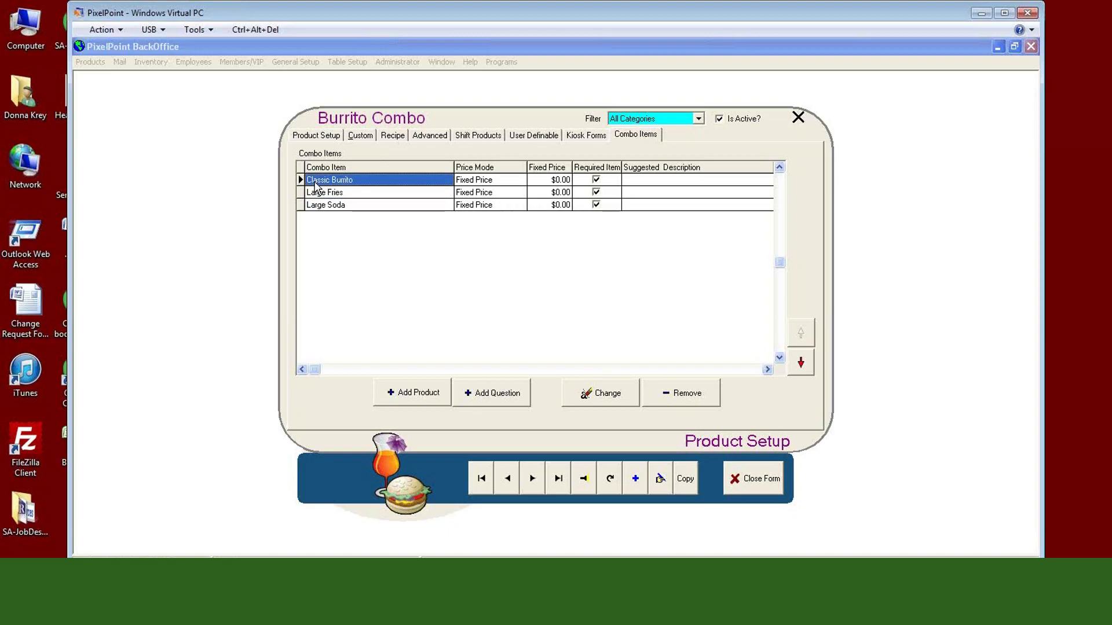
left_click(321, 197)
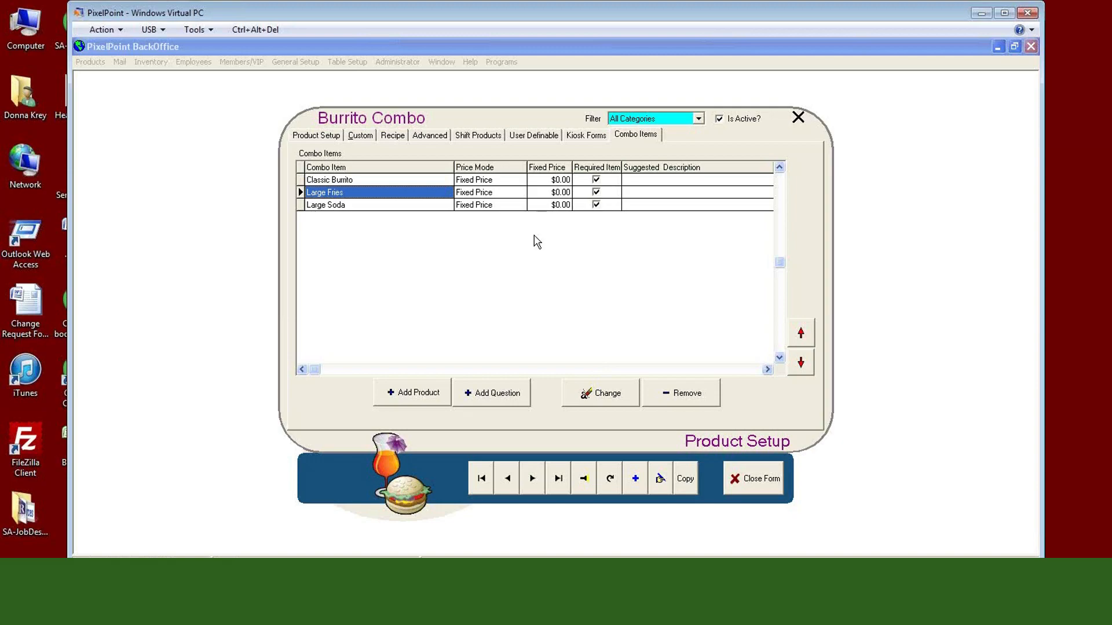
left_click(647, 181)
left_click(504, 182)
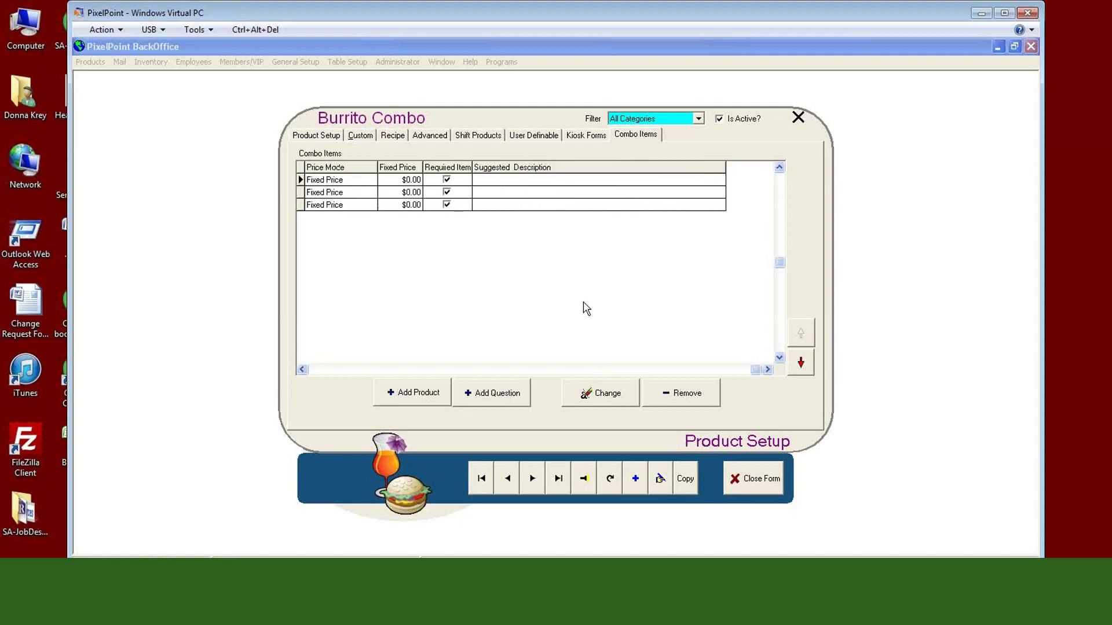
left_click(320, 371)
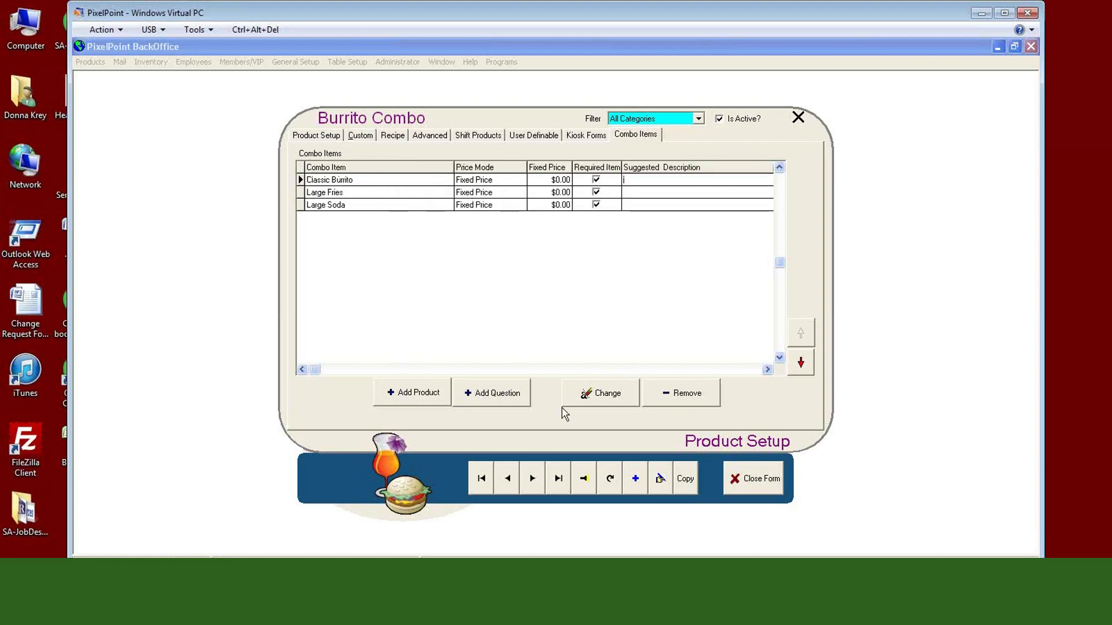